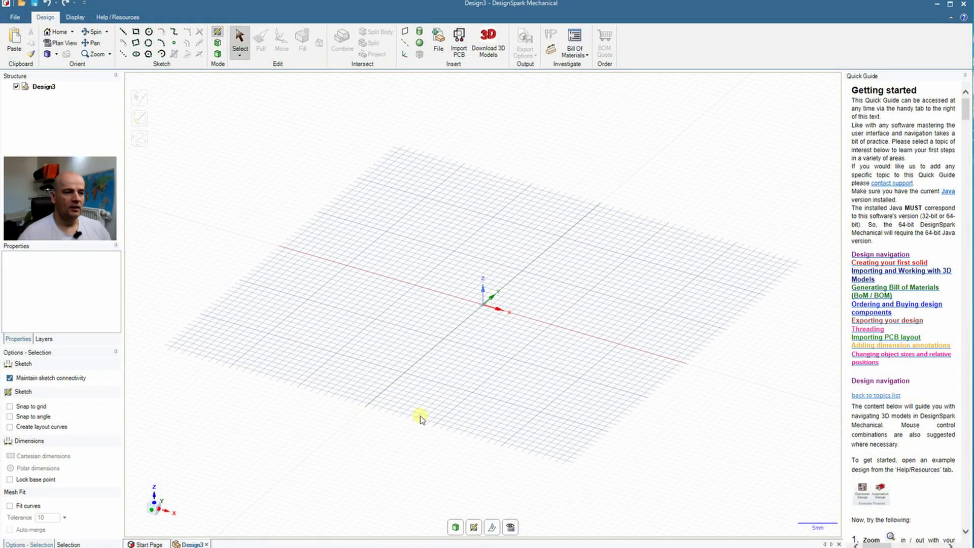
In Plan View, draw a centre-defined 1.4 × 6.5 mm rectangle on the origin.
click(510, 527)
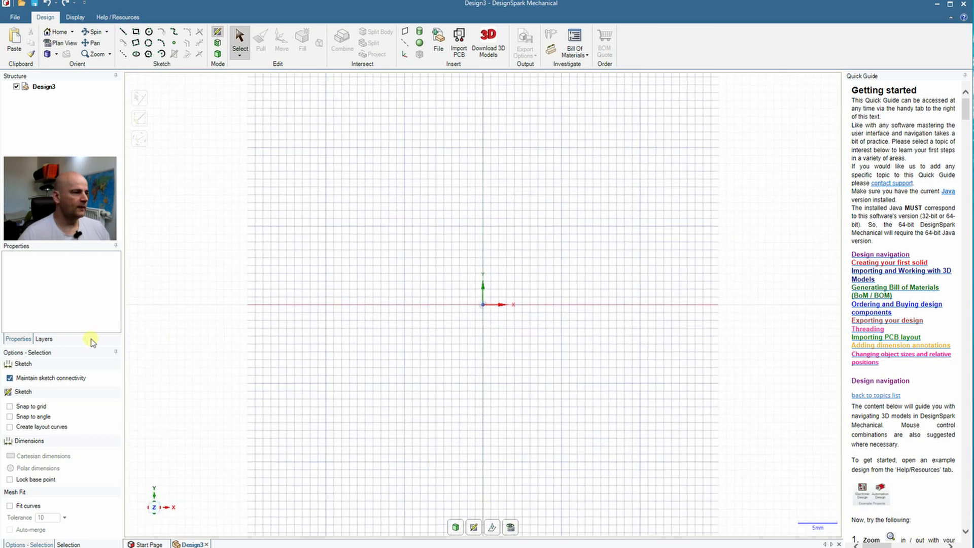
click(136, 34)
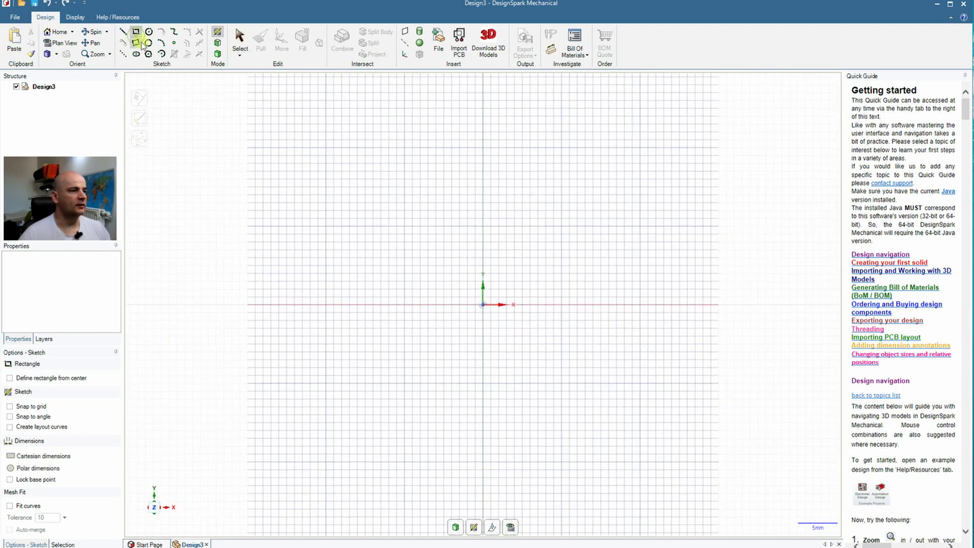
click(10, 378)
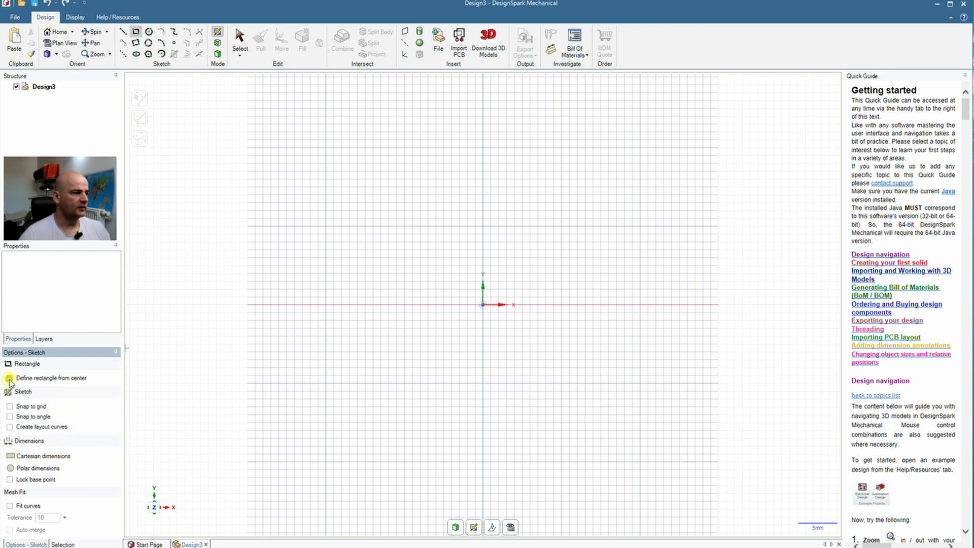
click(483, 305)
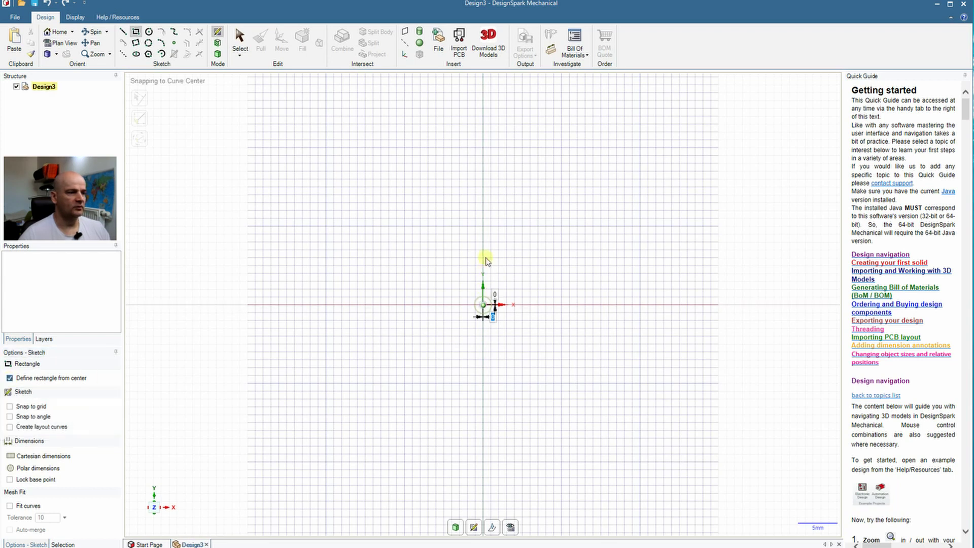
text(1,4)
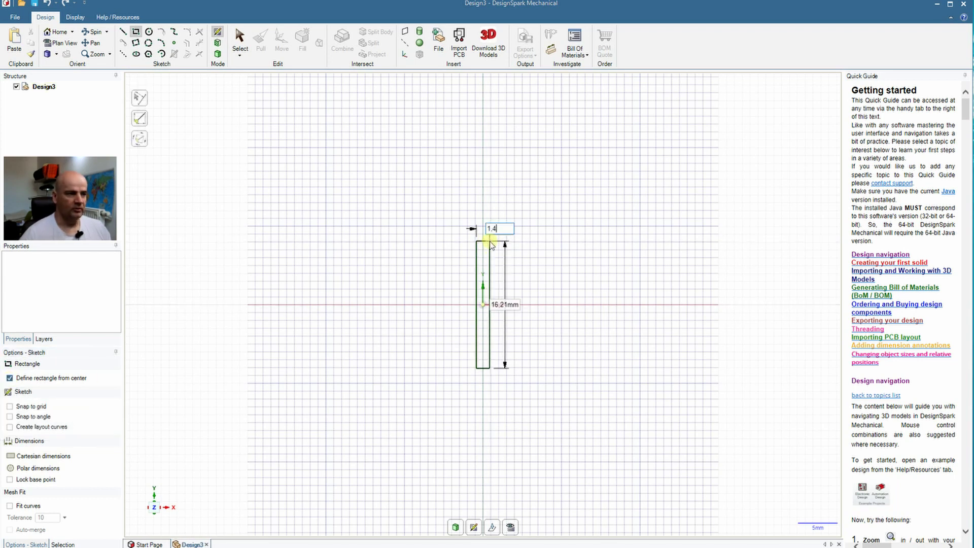
key(Tab)
text(6,5)
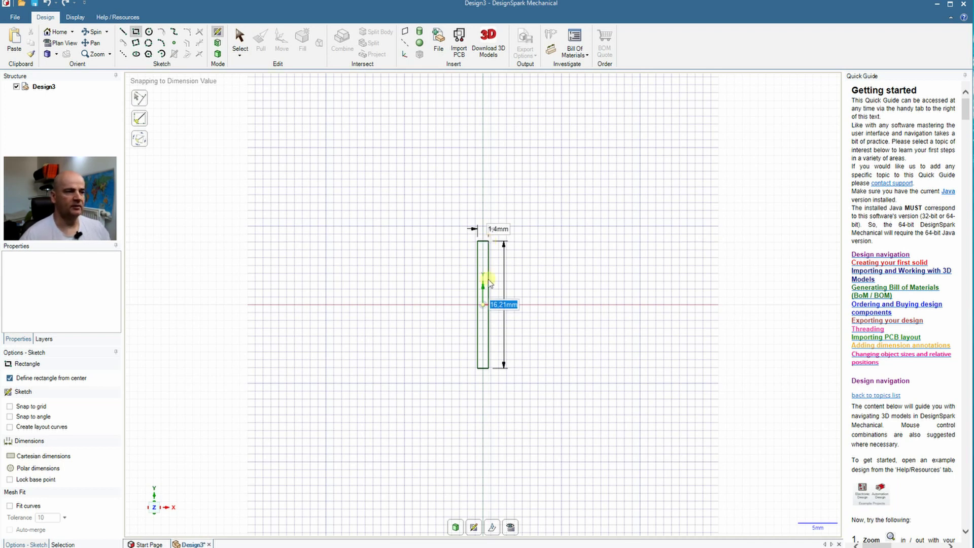
key(Return)
scroll(498, 330, up, 3)
scroll(499, 330, up, 3)
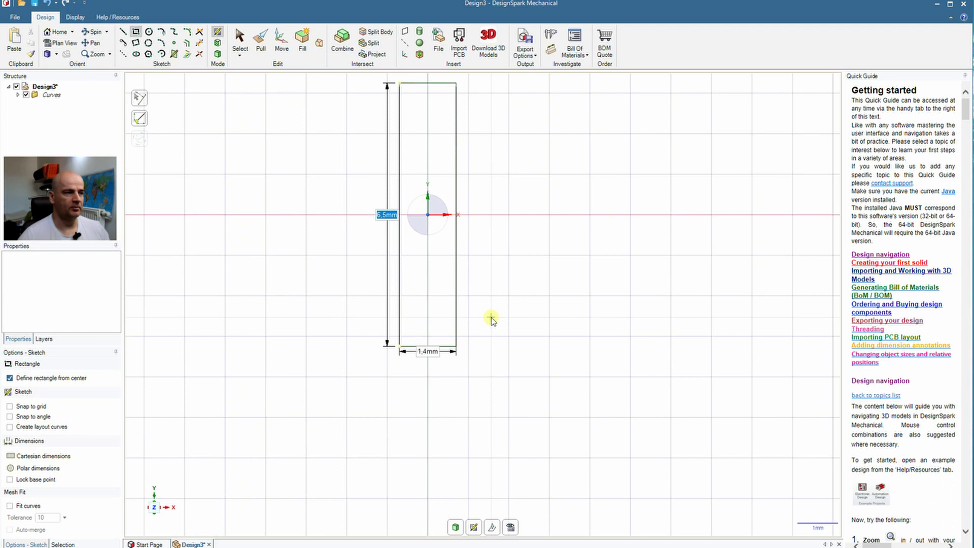
mouse_move(488, 231)
shift+middle_down()
mouse_move(523, 331)
mouse_move(522, 359)
shift+middle_up()
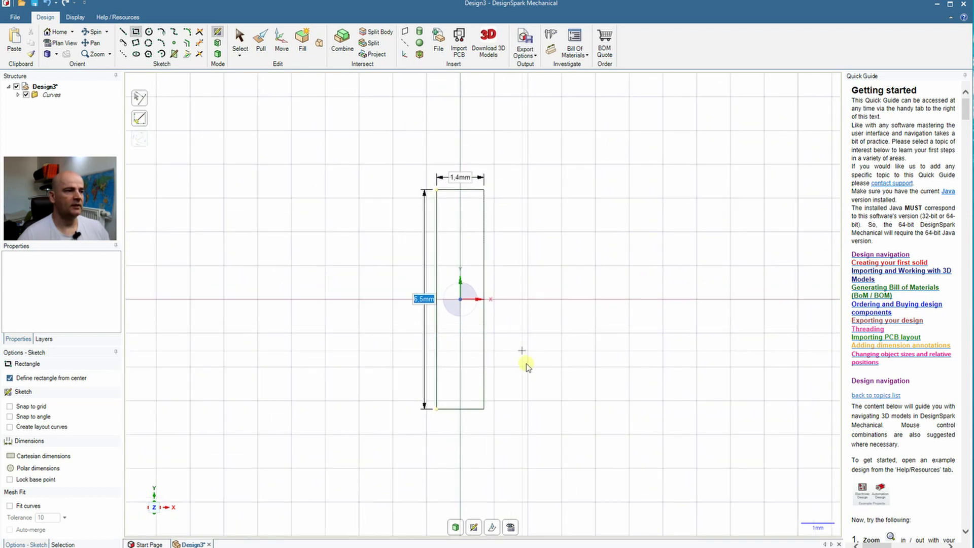
Leave rectangle sketching so the rectangle becomes a surface.
click(239, 40)
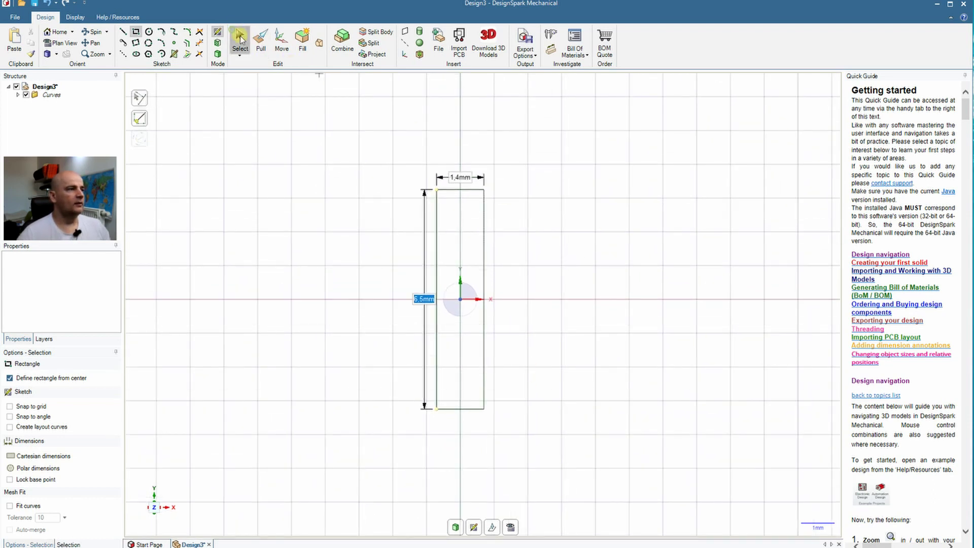
scroll(517, 290, down, 3)
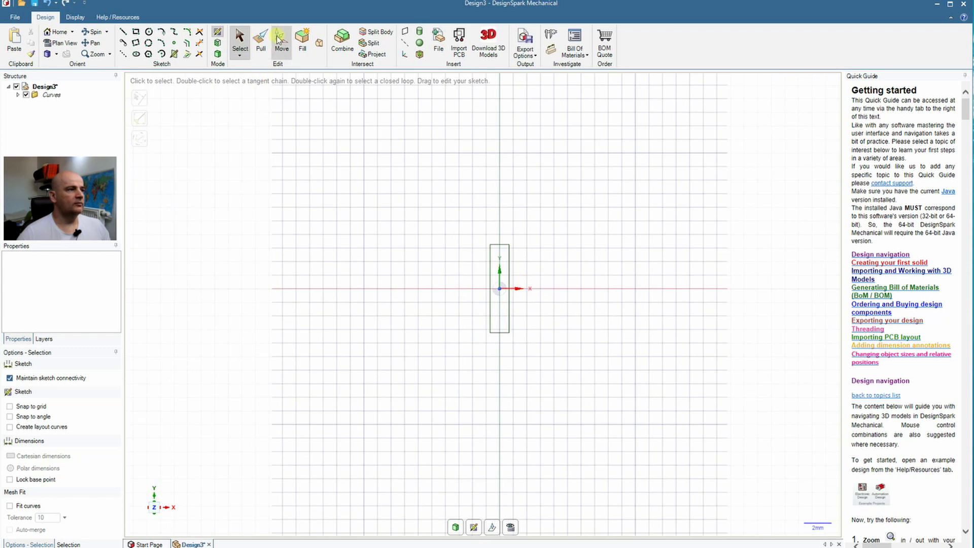
click(261, 45)
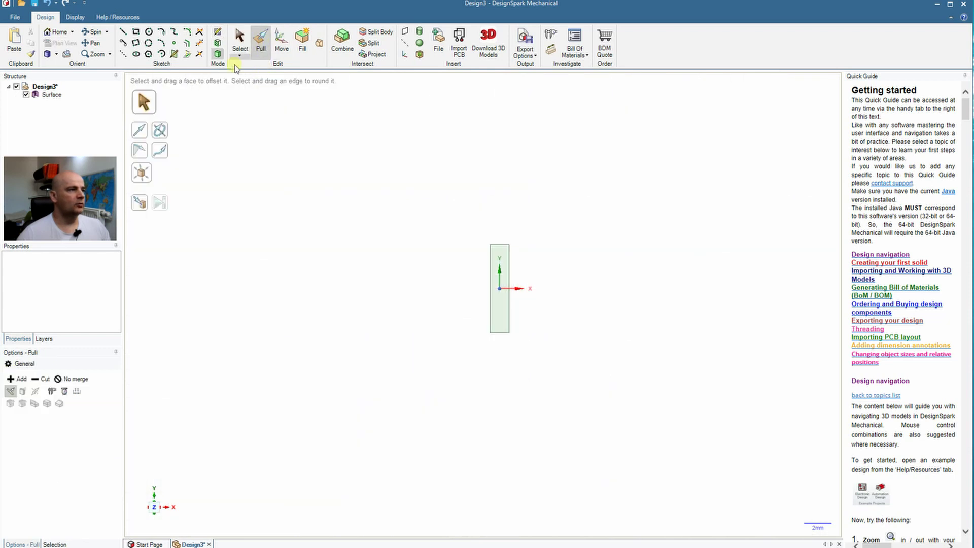
Revolve the rectangle edge around the axis as a helix with 13 mm pitch and 130 height.
click(163, 133)
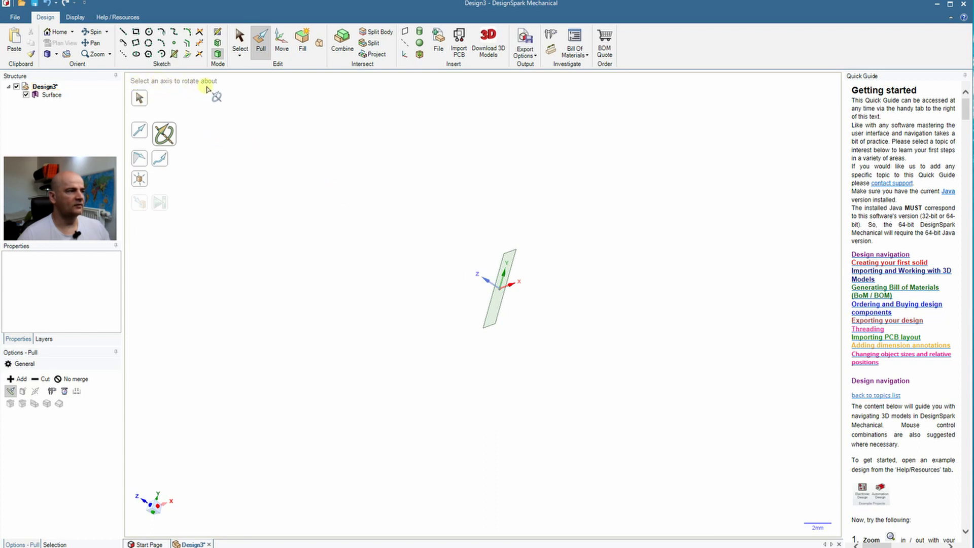
click(487, 283)
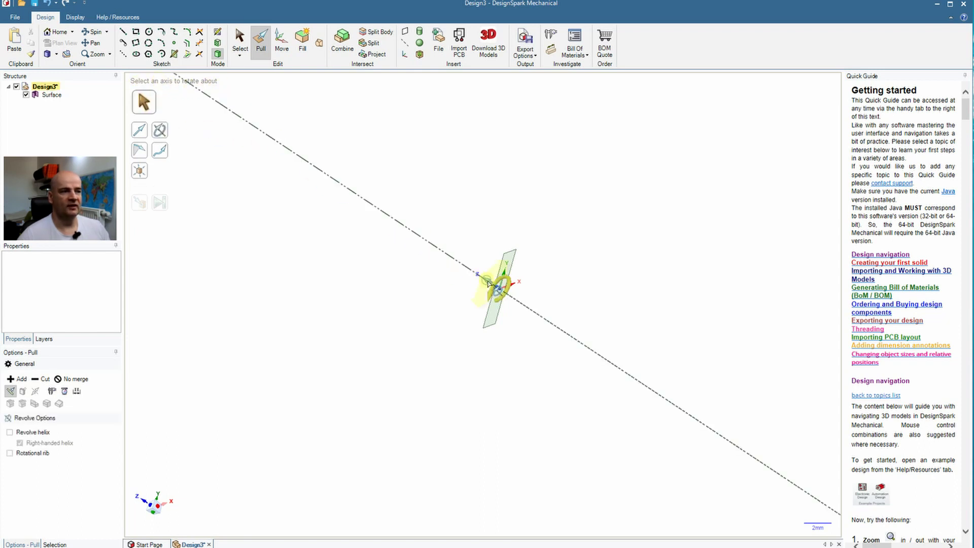
click(513, 256)
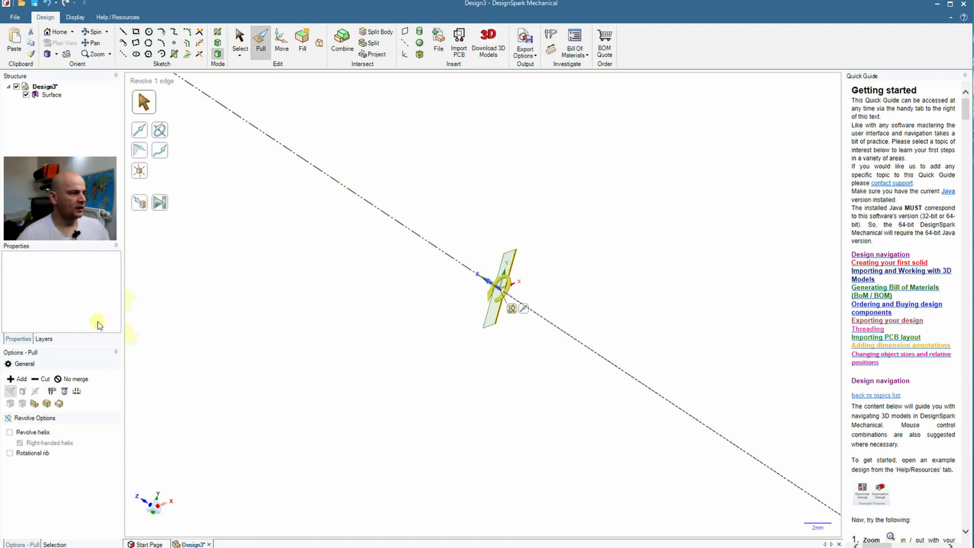
click(10, 432)
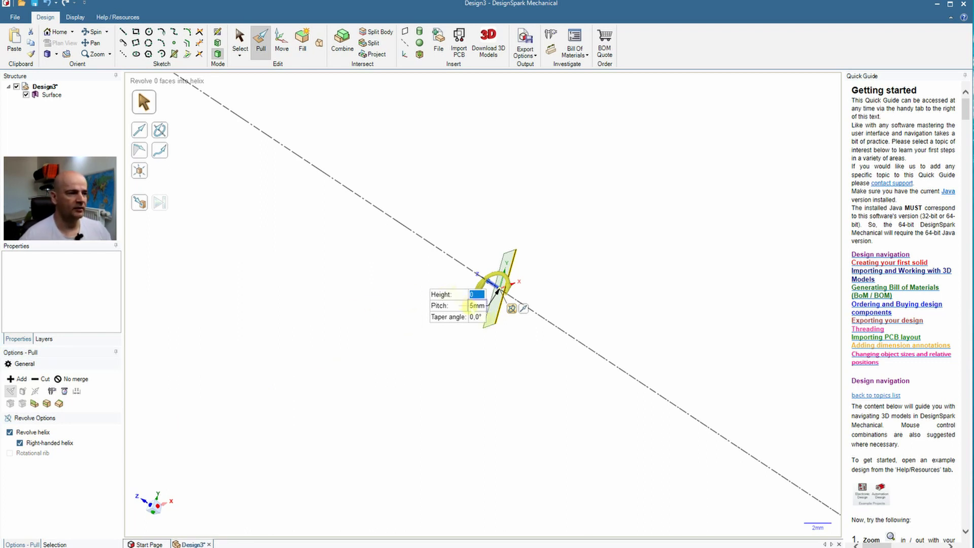
key(Tab)
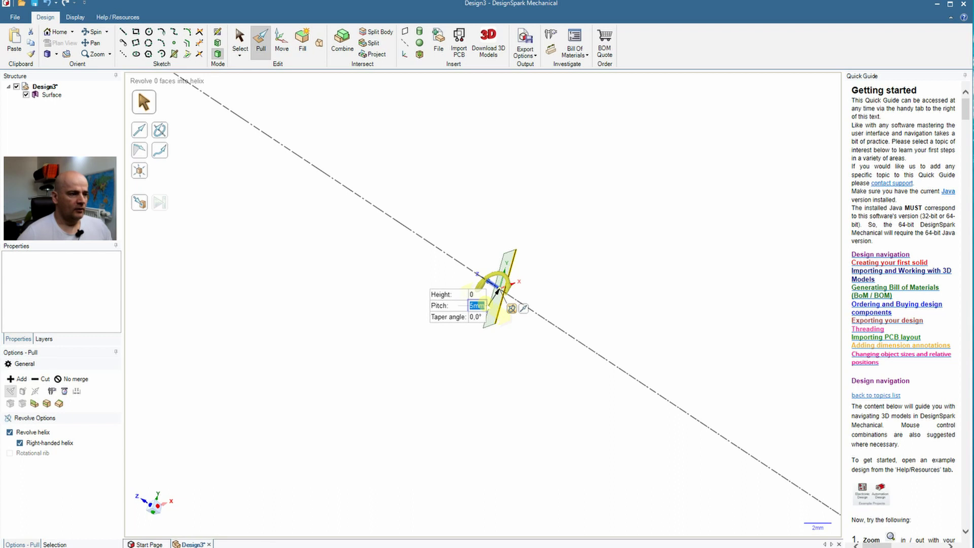
text(13)
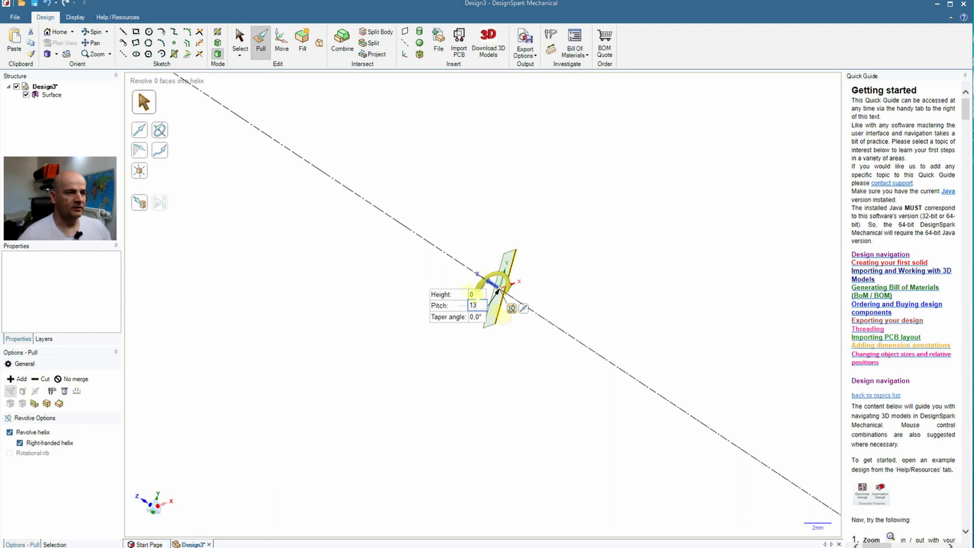
key(Tab)
key(Tab)
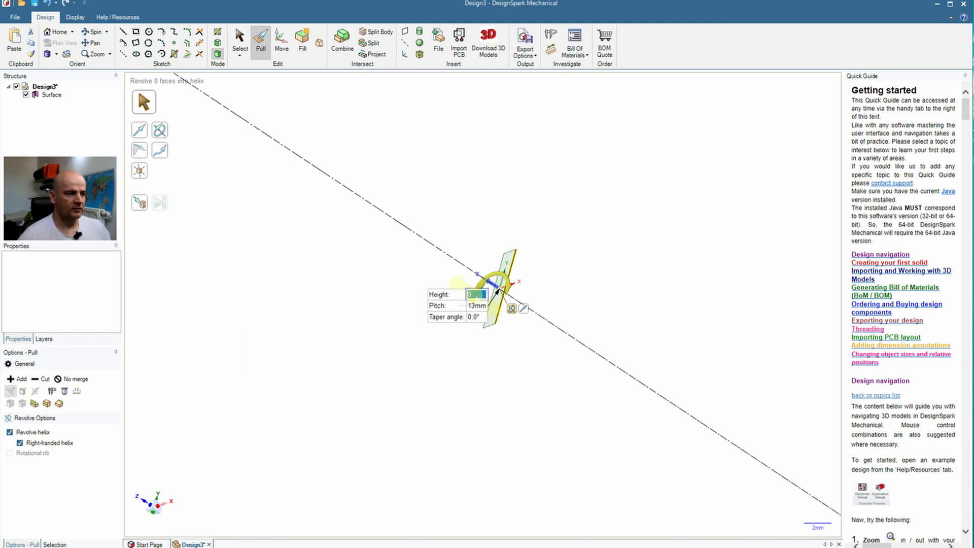
text(13)
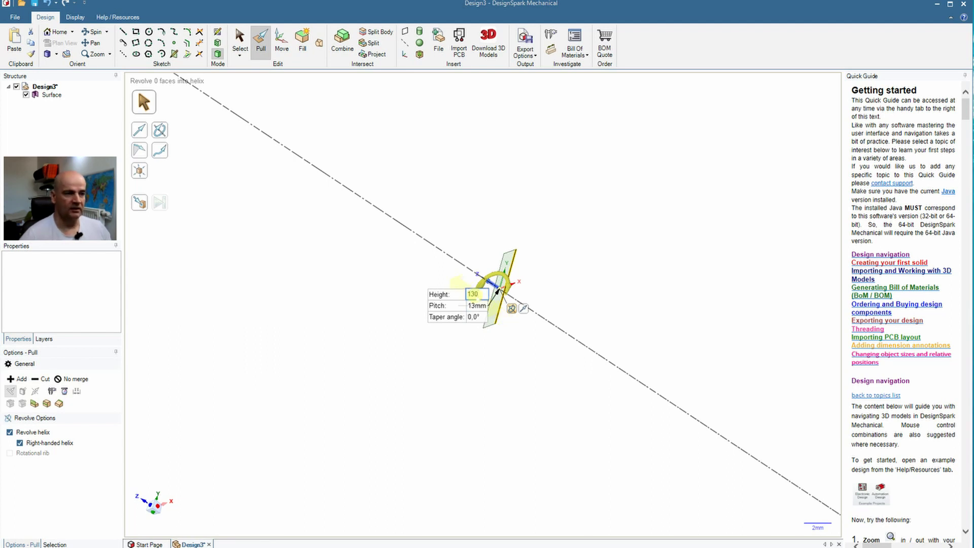
key(Return)
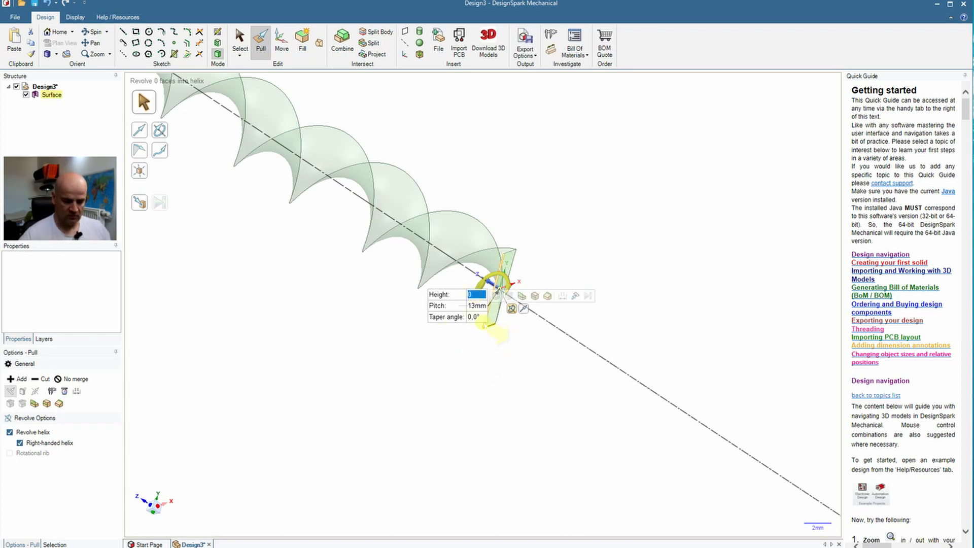
Apply the 130 mm helix height and bring the coil's starting end into view.
text(13)
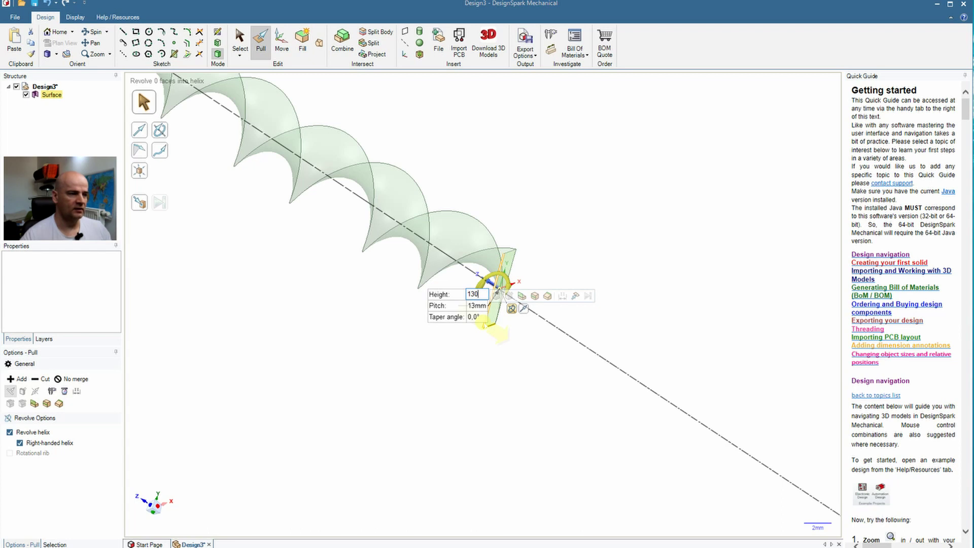
key(Return)
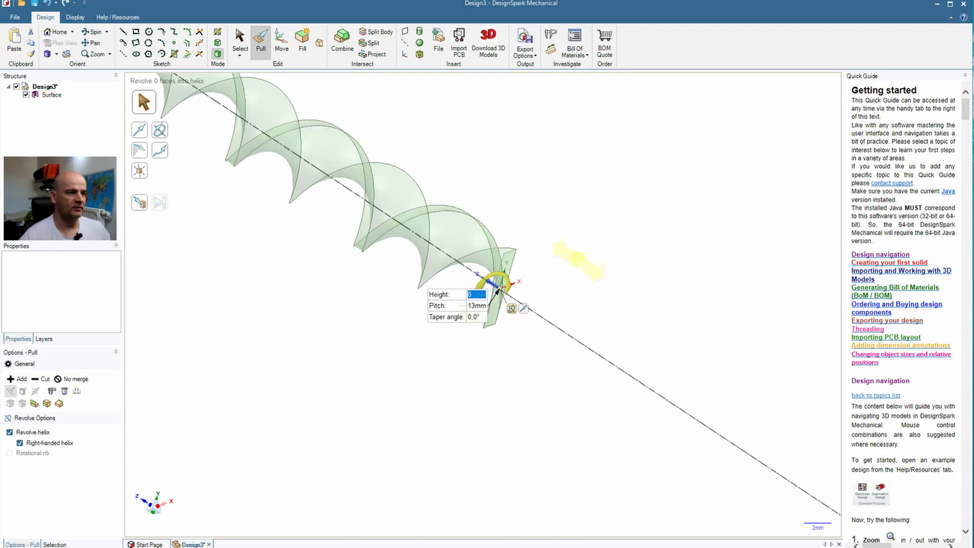
middle_drag(497, 290, 508, 270)
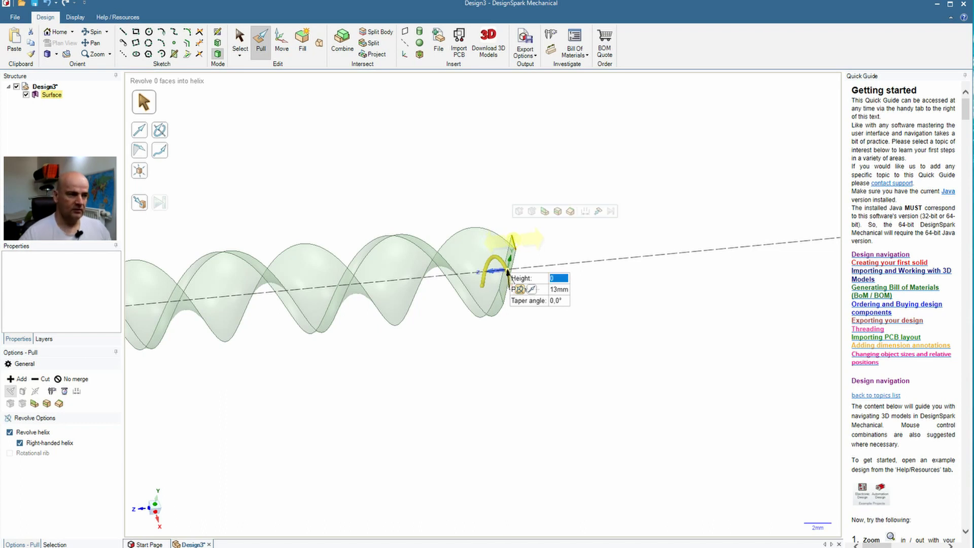
middle_drag(508, 270, 513, 208)
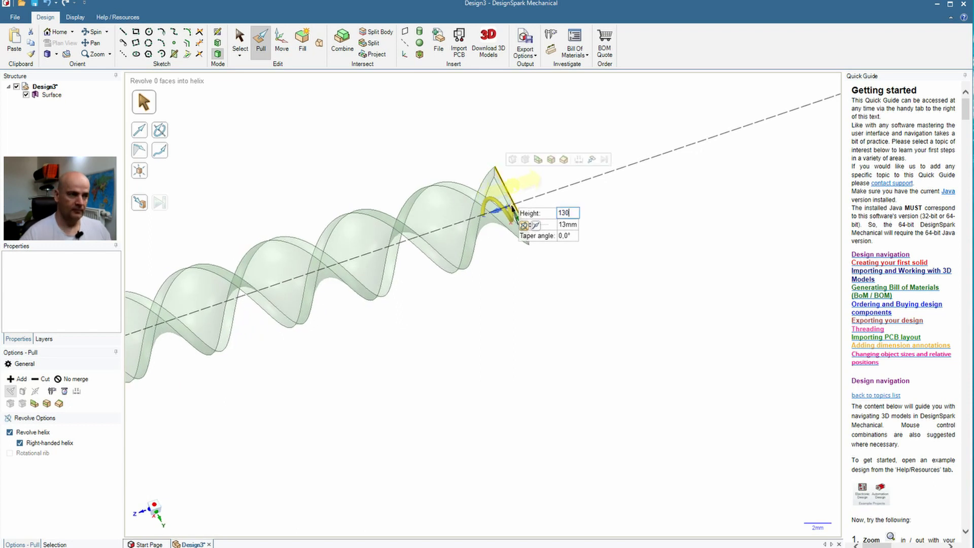
scroll(513, 208, down, 3)
scroll(425, 304, down, 3)
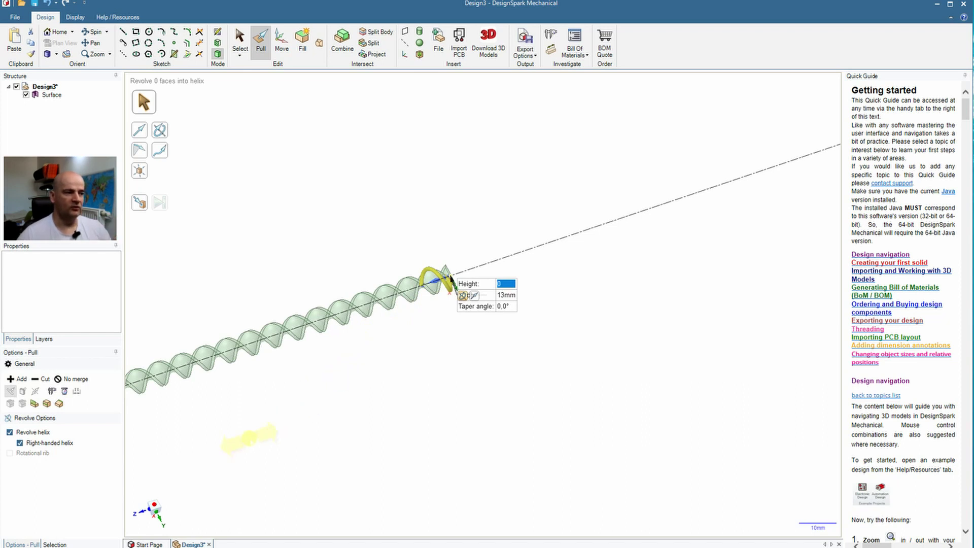
shift+middle_drag(250, 436, 584, 325)
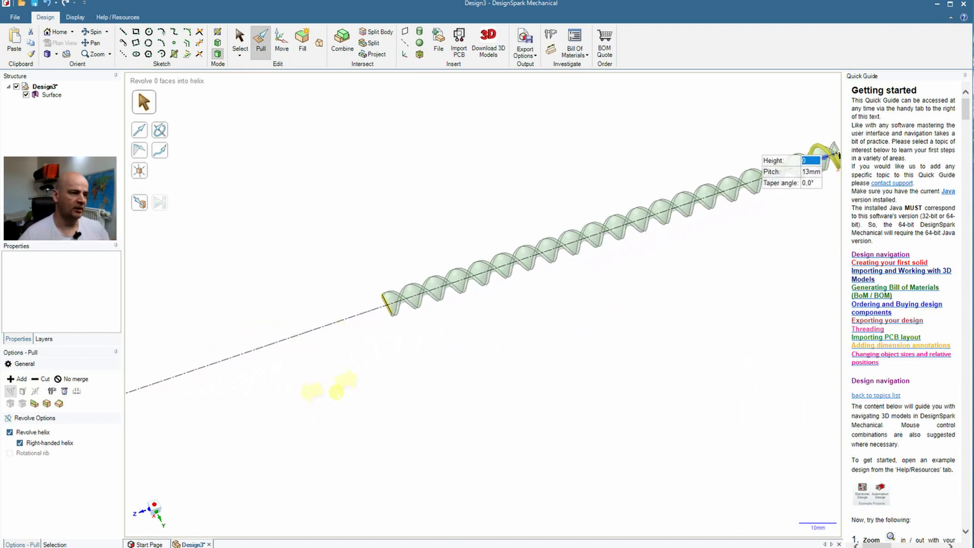
middle_drag(337, 391, 419, 294)
scroll(418, 294, up, 5)
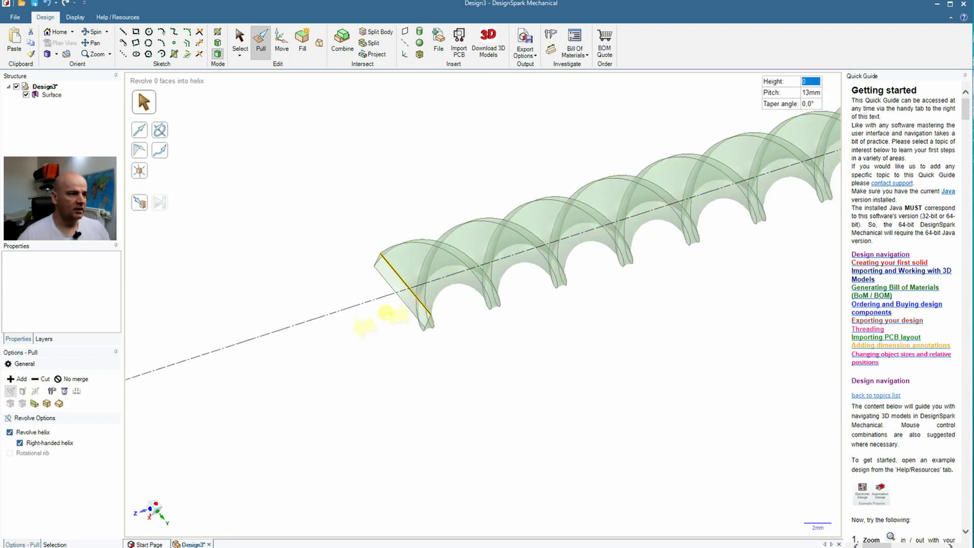
scroll(401, 299, up, 3)
Pull the helix start edge out about 1.4 mm so the spiral becomes a solid.
click(437, 248)
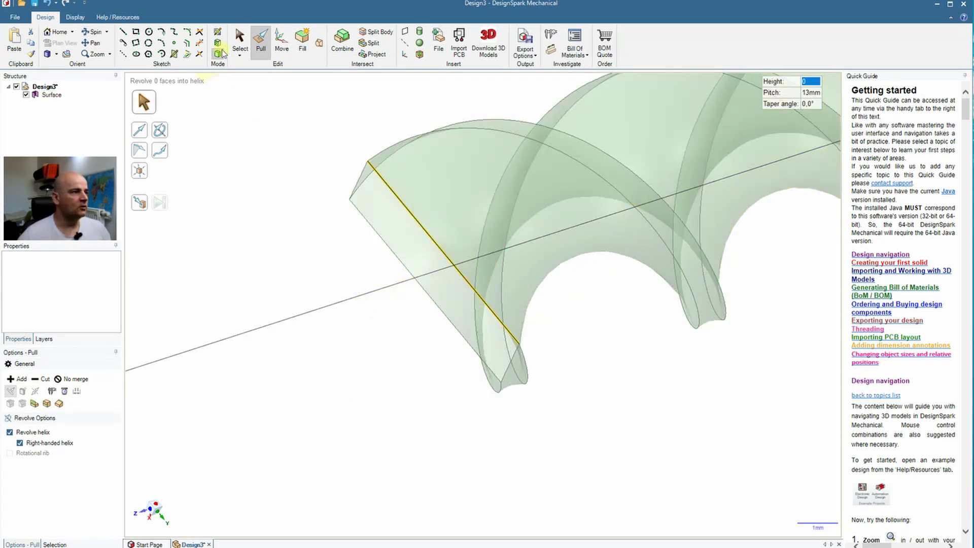
click(141, 131)
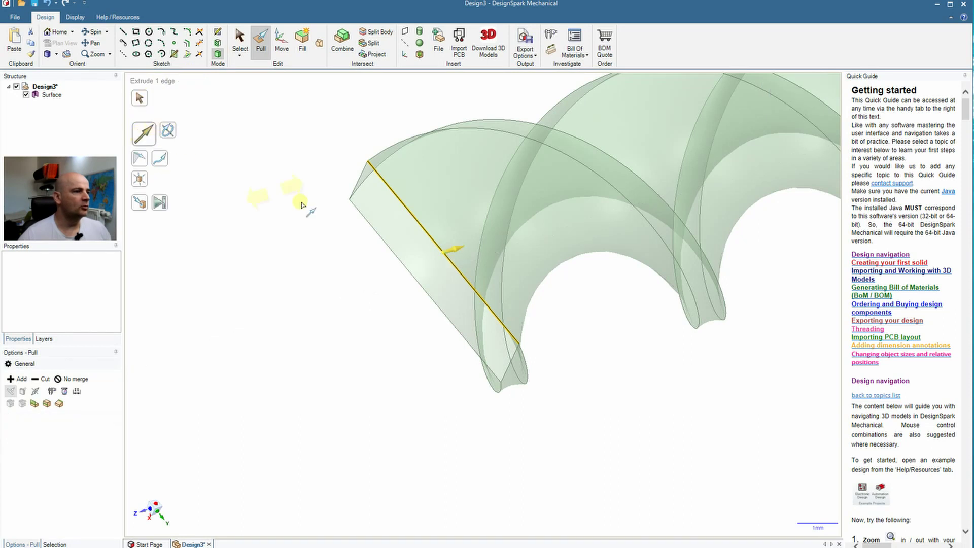
click(436, 304)
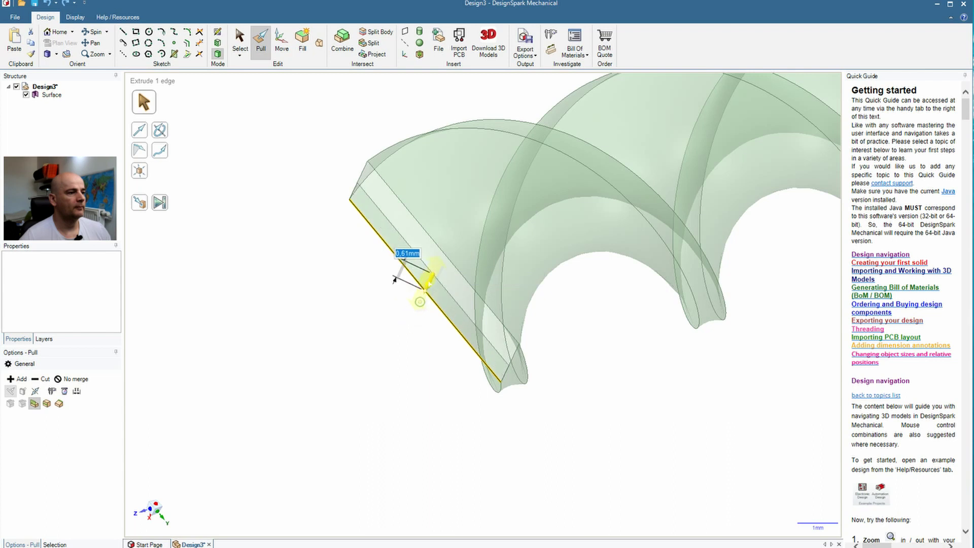
drag(394, 279, 439, 264)
click(298, 381)
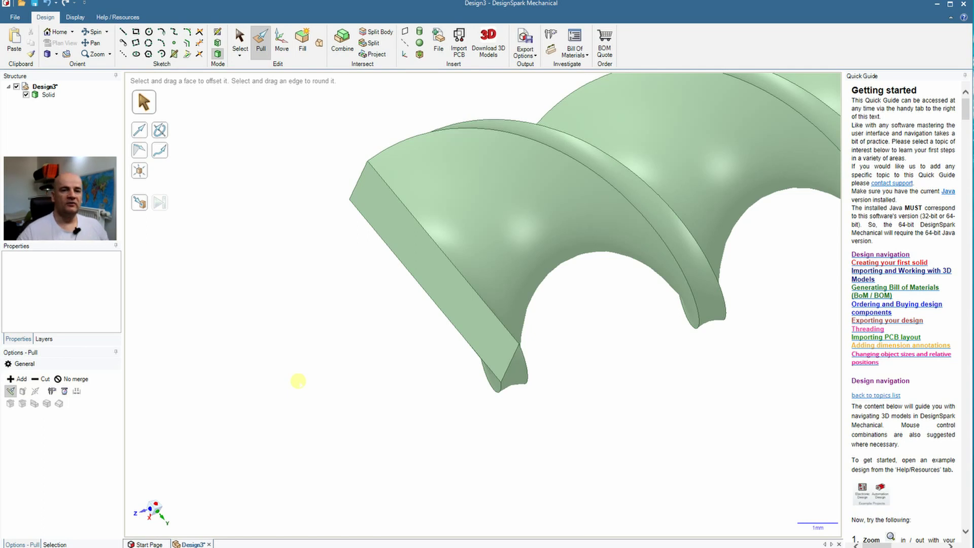
scroll(370, 322, down, 5)
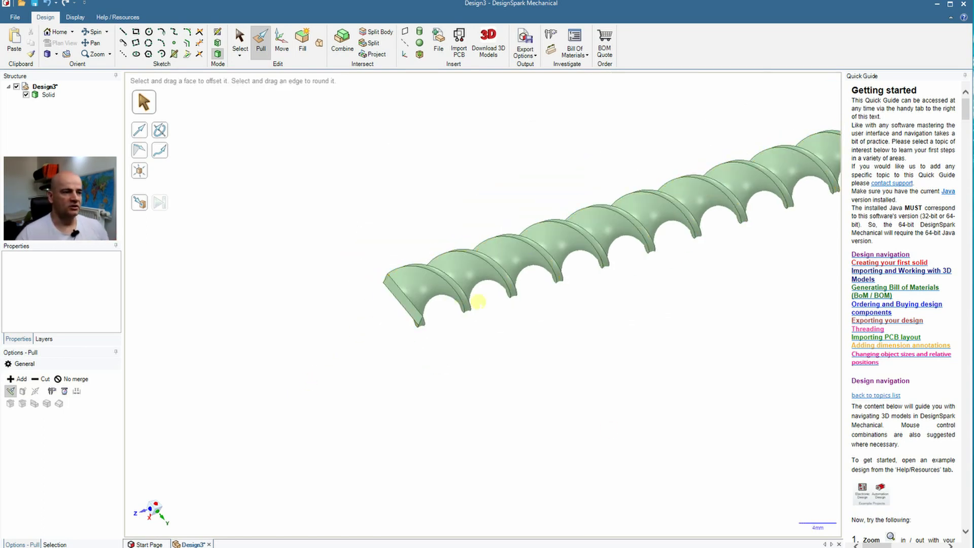
middle_drag(636, 422, 508, 447)
middle_drag(594, 358, 440, 304)
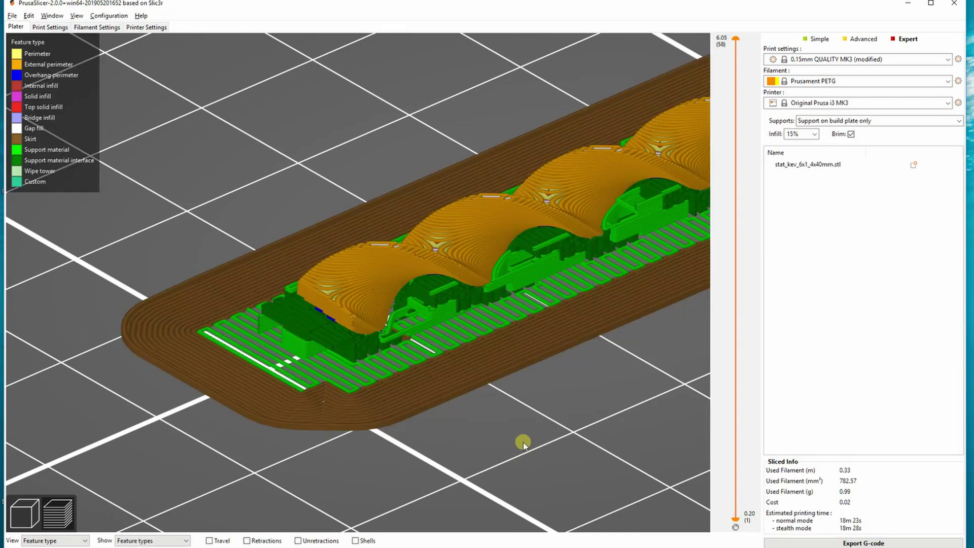
Inspect the PrusaSlicer preview, then copy-paste the spiral solid into four bodies, viewed end-on.
scroll(545, 434, up, 5)
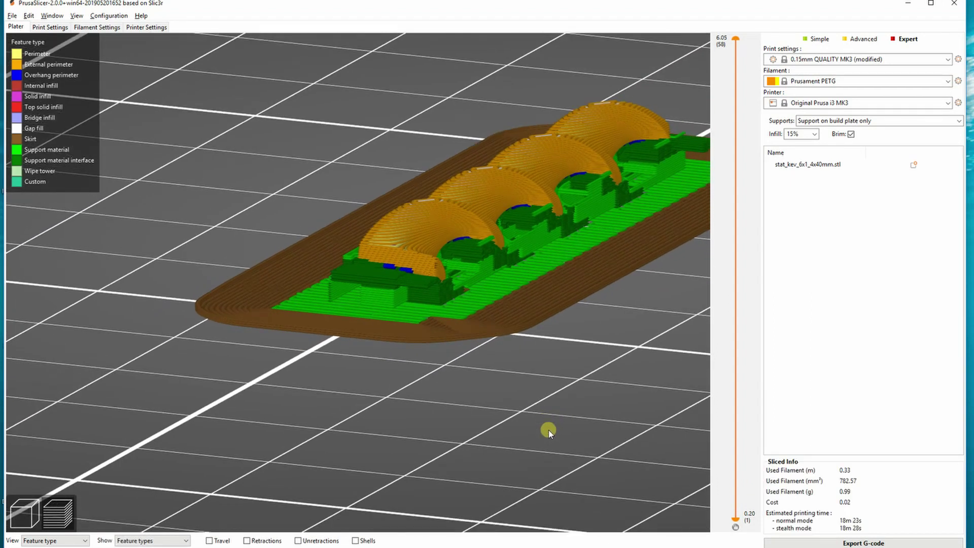
drag(540, 432, 519, 449)
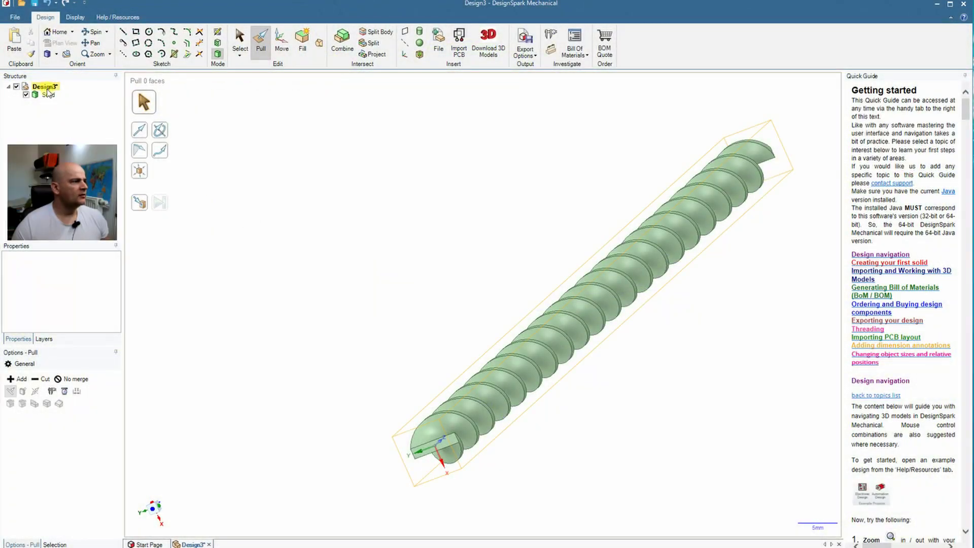
click(48, 96)
key(ctrl+c)
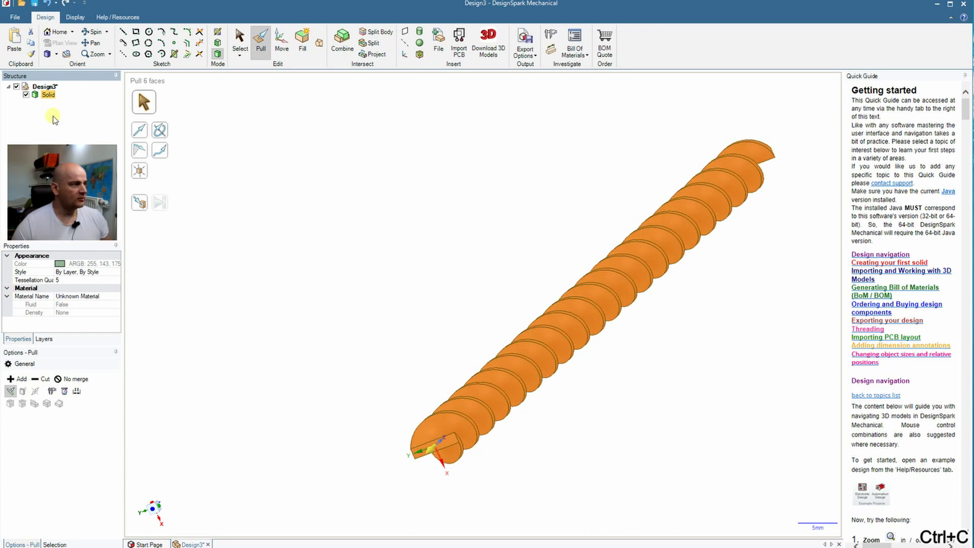
key(ctrl+v)
key(ctrl+v)
key(ctrl+v)
click(370, 410)
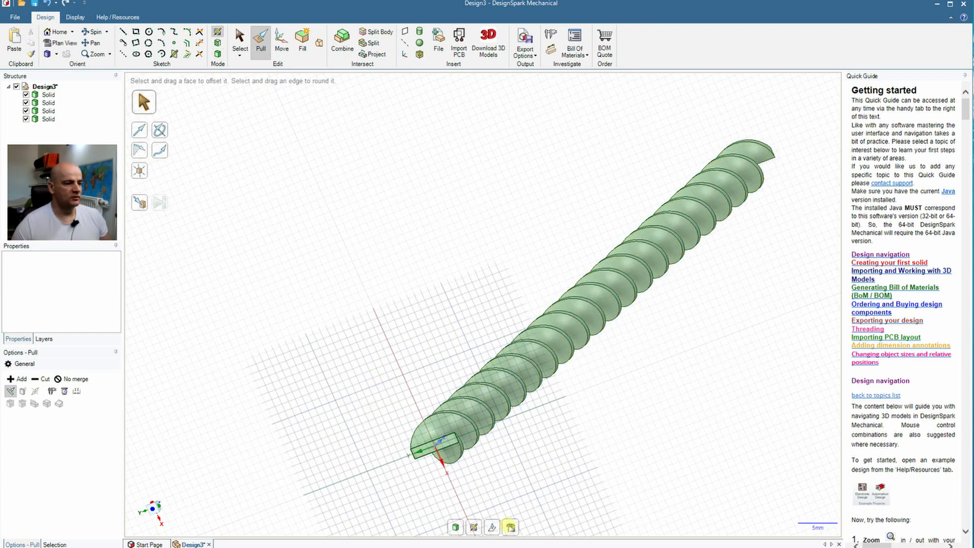
click(510, 528)
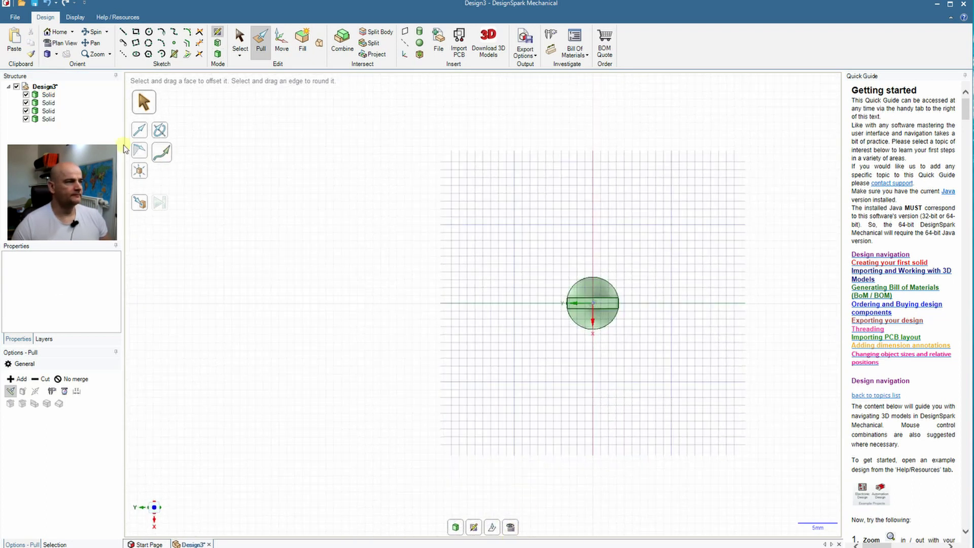
Move the spiral copies 8 mm apart into a two-by-two grid.
click(48, 102)
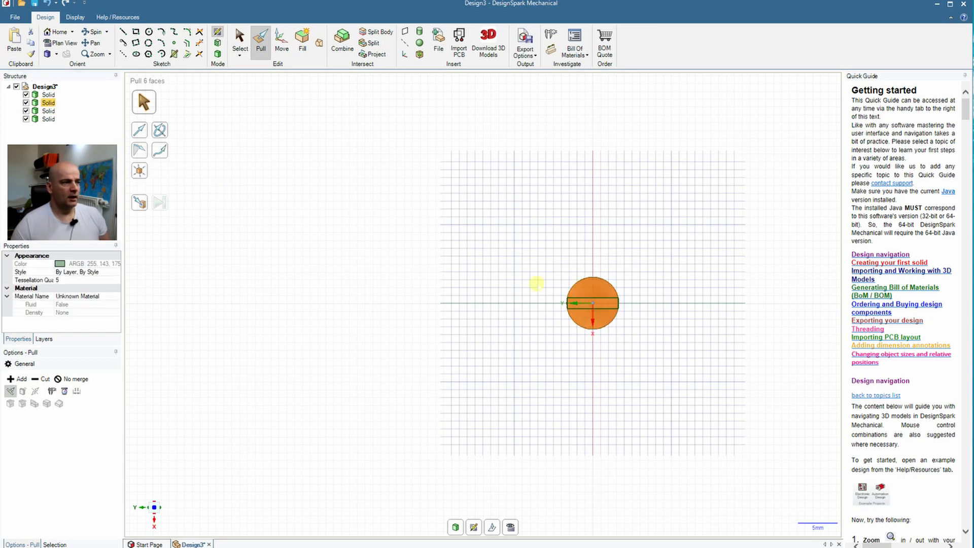
click(281, 43)
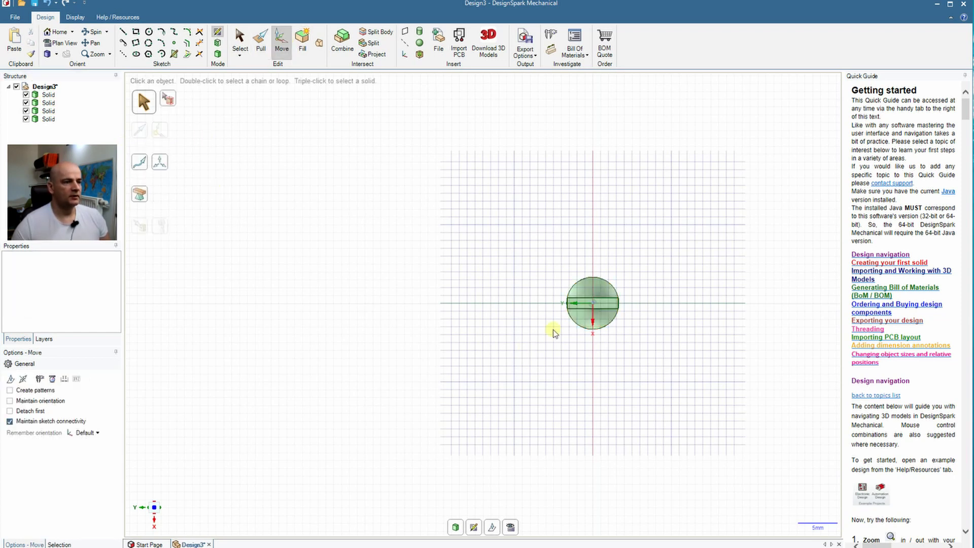
scroll(594, 319, up, 3)
scroll(594, 319, up, 2)
click(554, 280)
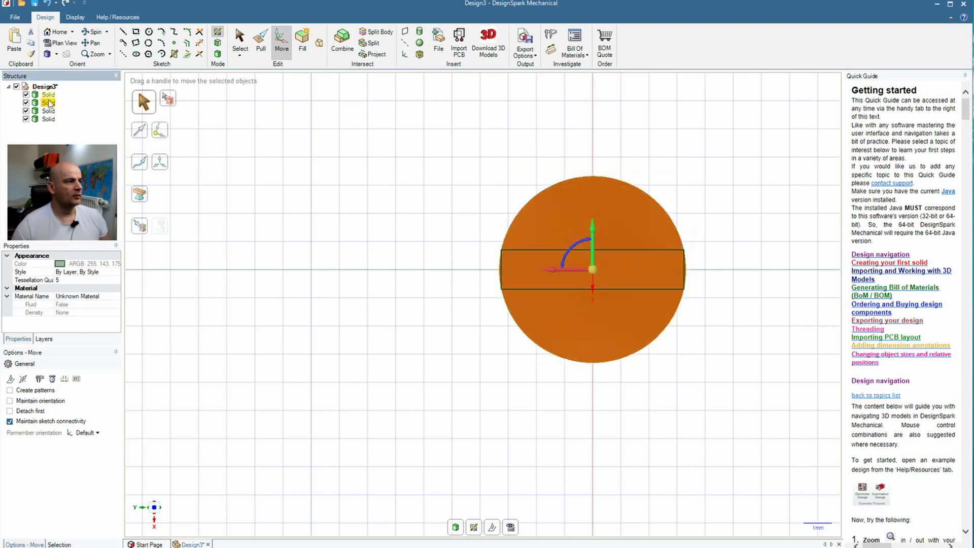
drag(554, 280, 330, 281)
click(592, 268)
drag(592, 286, 345, 431)
text(8)
key(Return)
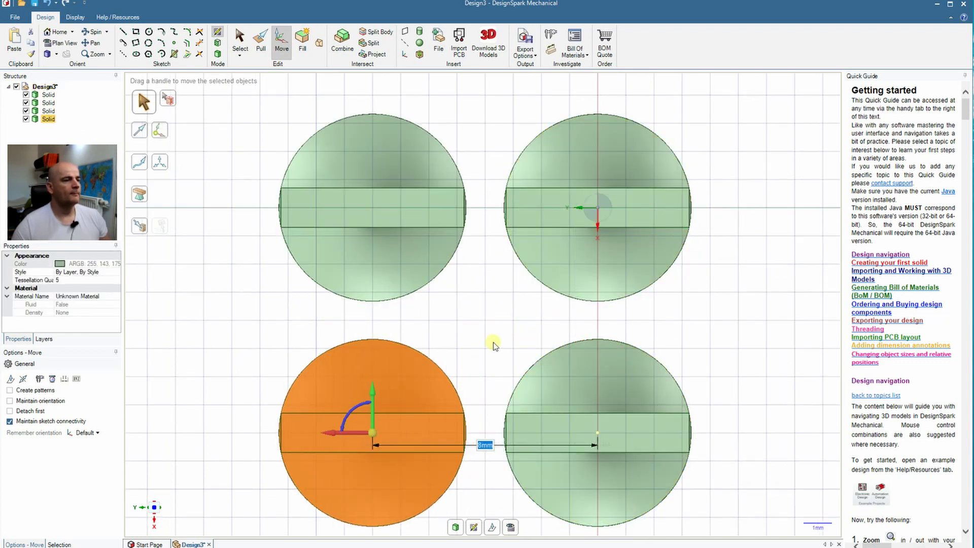
Rotate the top-left and bottom-right spirals 90° and check the layout from above.
click(48, 102)
drag(358, 180, 388, 189)
click(478, 141)
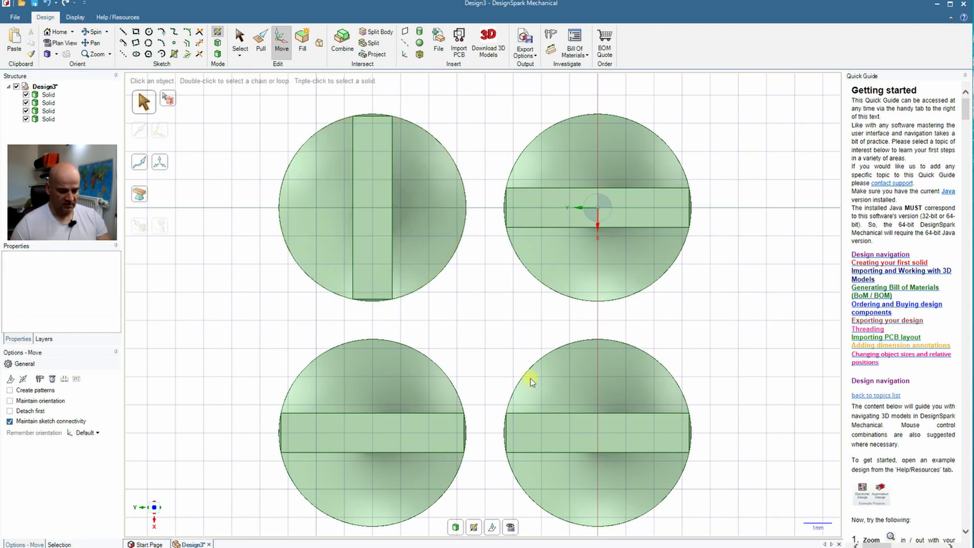
click(565, 439)
drag(616, 401, 634, 446)
click(735, 358)
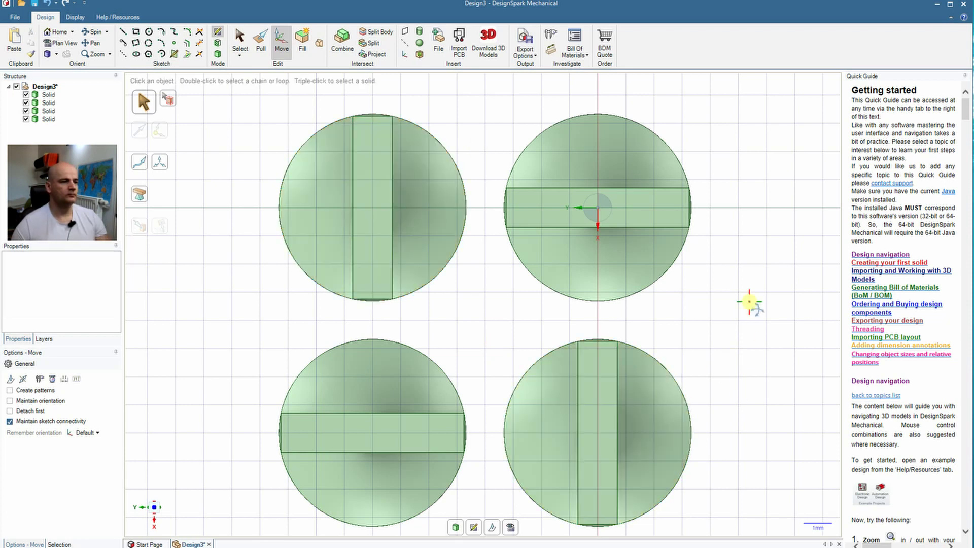
middle_drag(750, 302, 710, 355)
scroll(572, 353, down, 2)
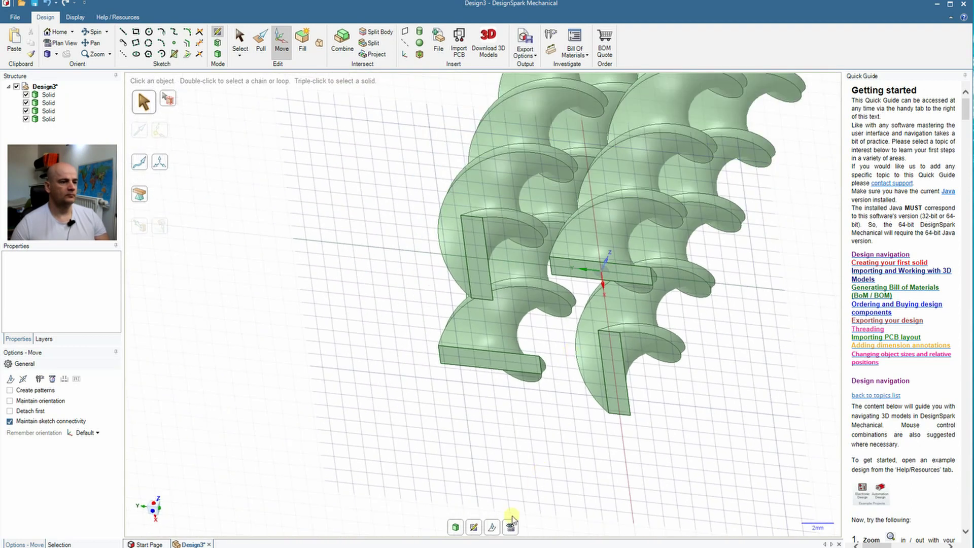
click(510, 526)
scroll(529, 344, up, 10)
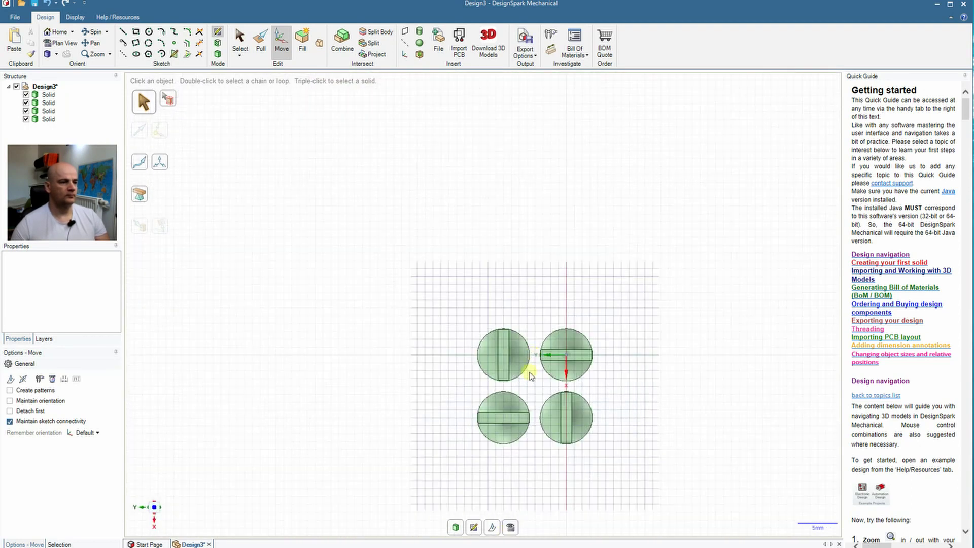
scroll(505, 310, up, 2)
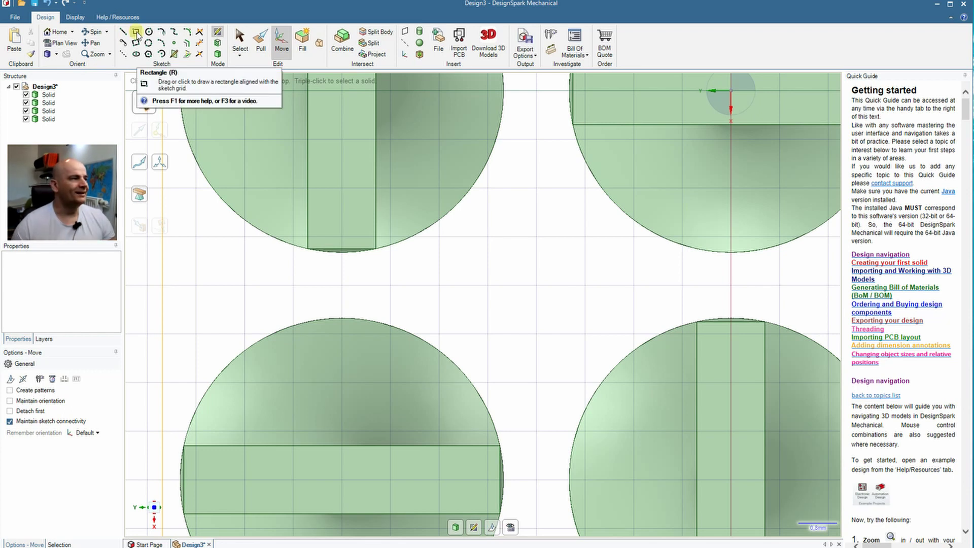
Draw a centre-defined 3.8 × 3.8 mm square in the gap between the four spirals.
click(136, 32)
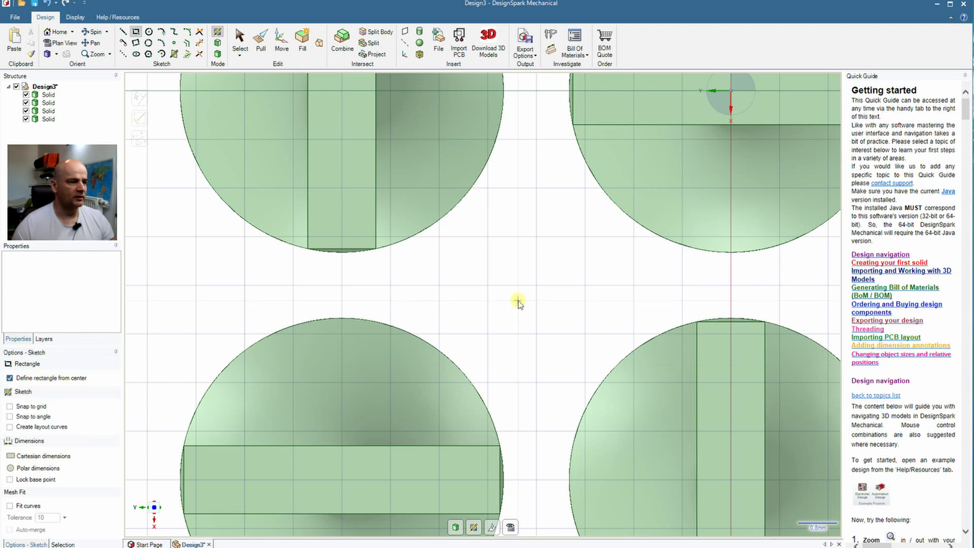
click(20, 405)
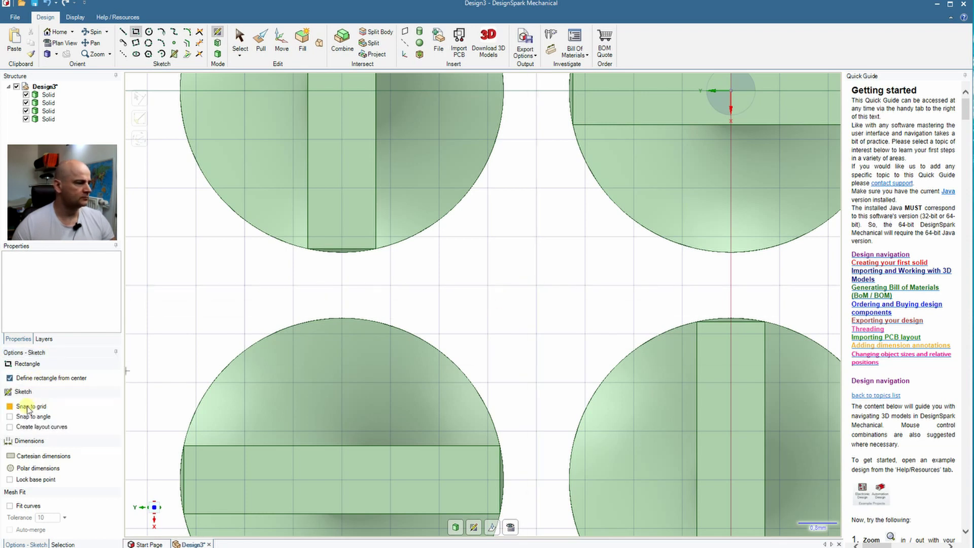
click(537, 285)
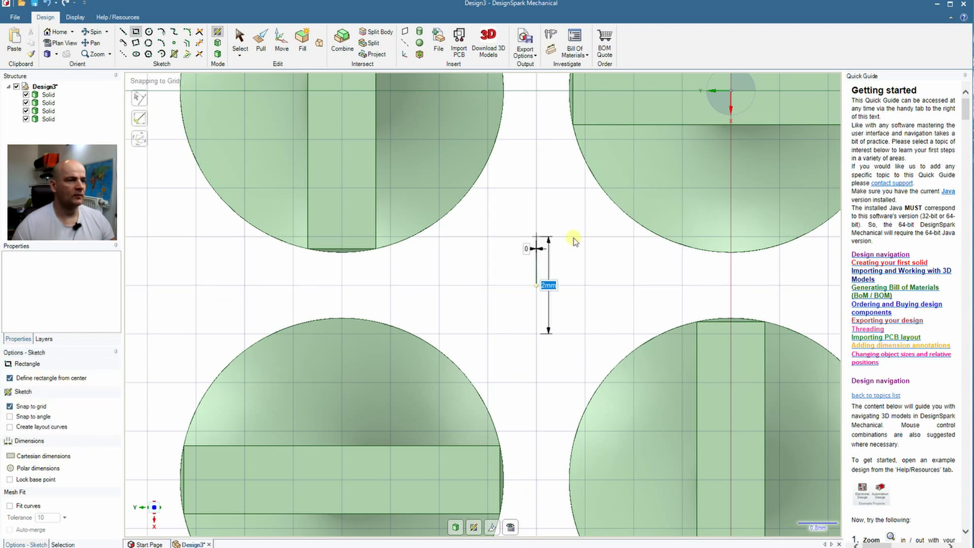
click(9, 406)
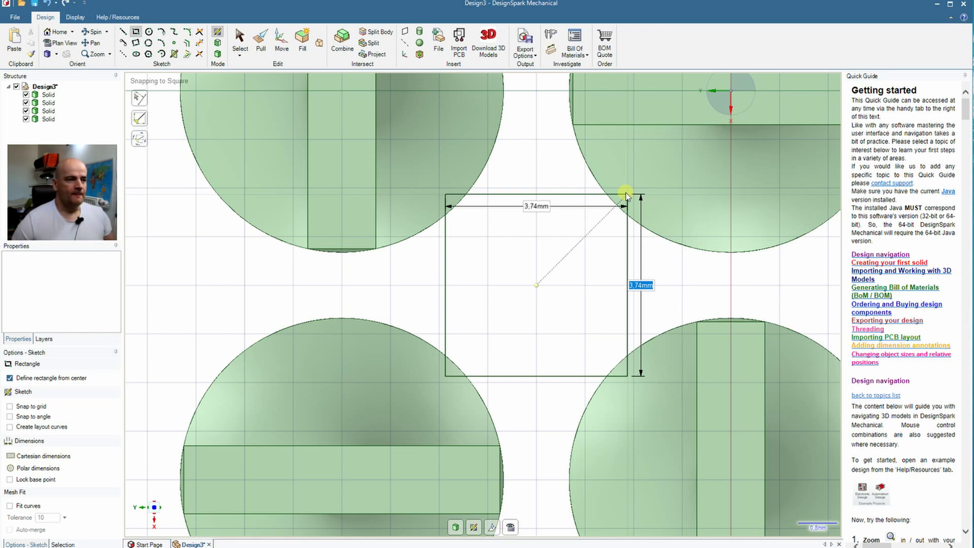
text(3,8)
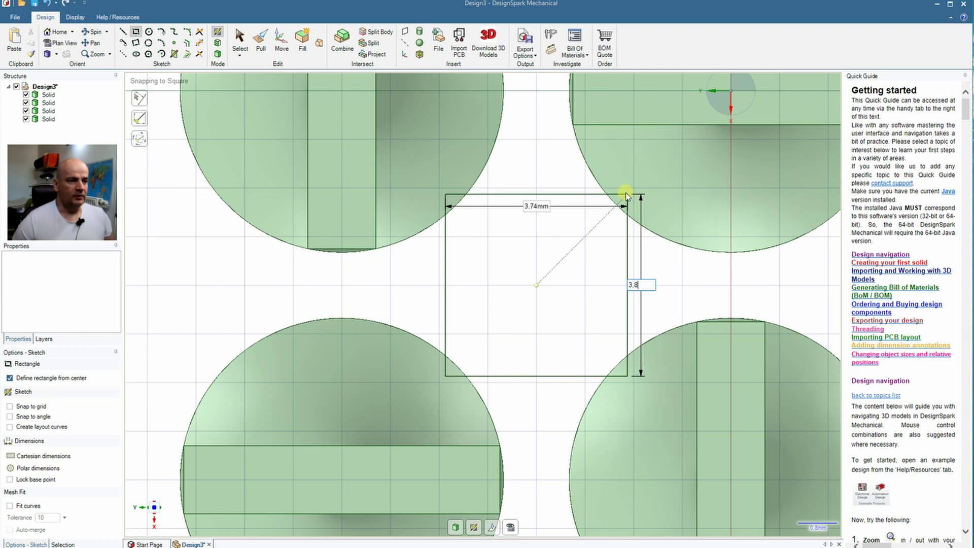
key(Tab)
text(3,8)
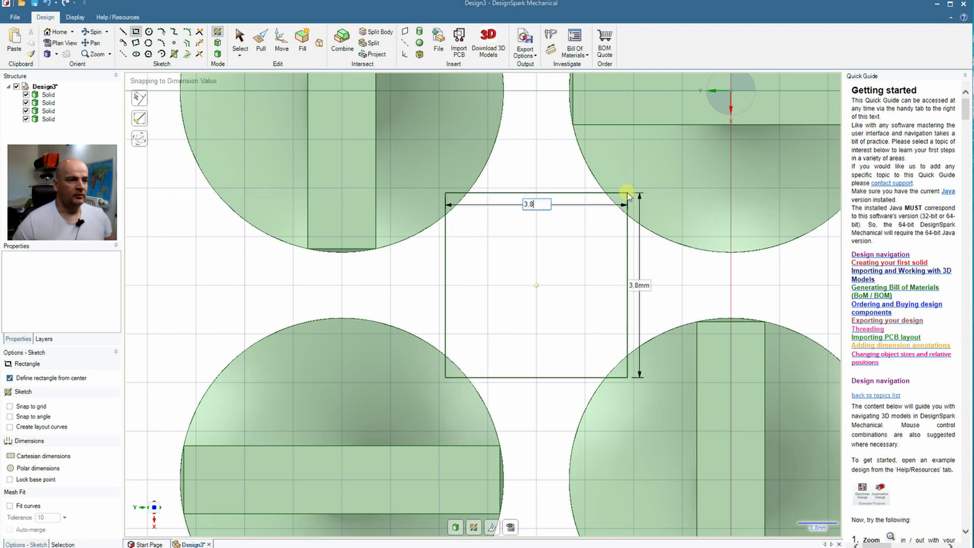
key(Return)
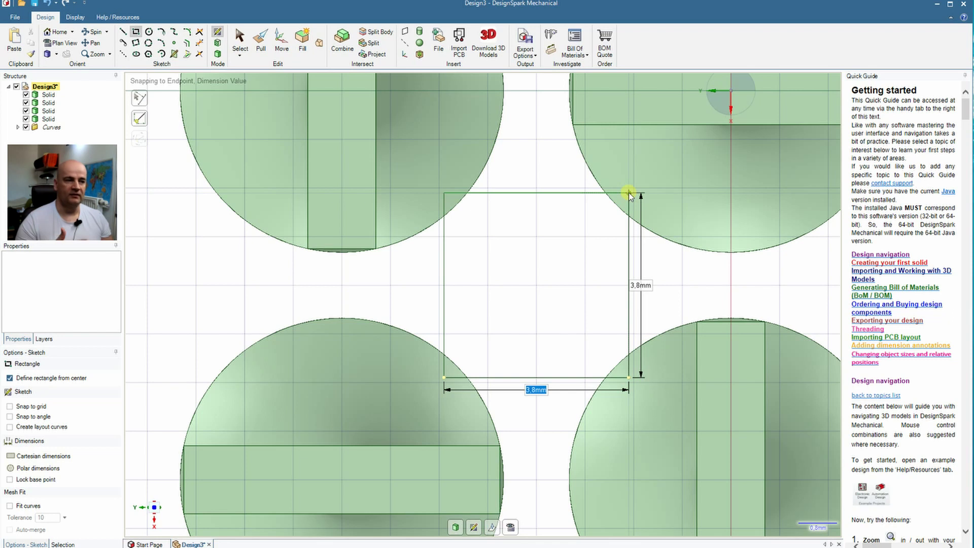
Select the square's face and set Pull to No merge.
scroll(544, 279, down, 5)
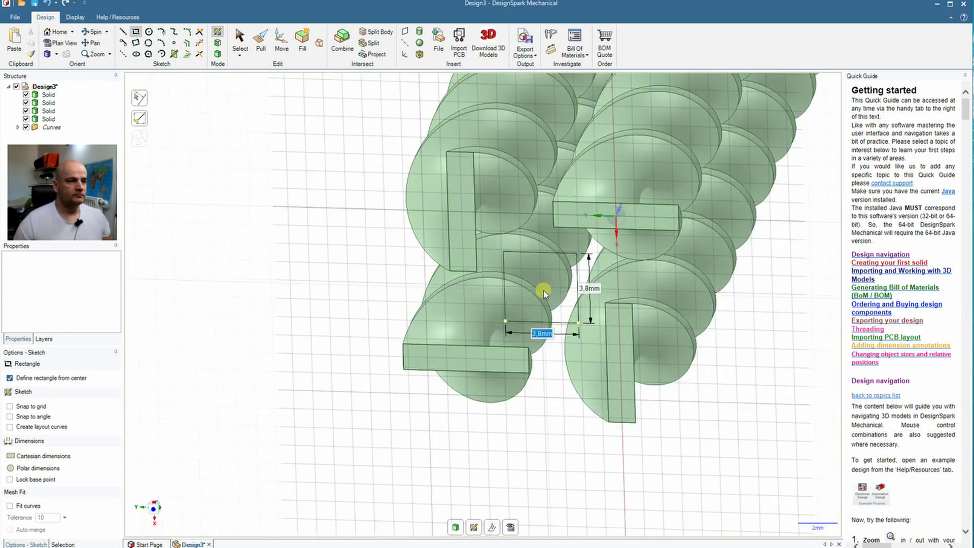
click(261, 41)
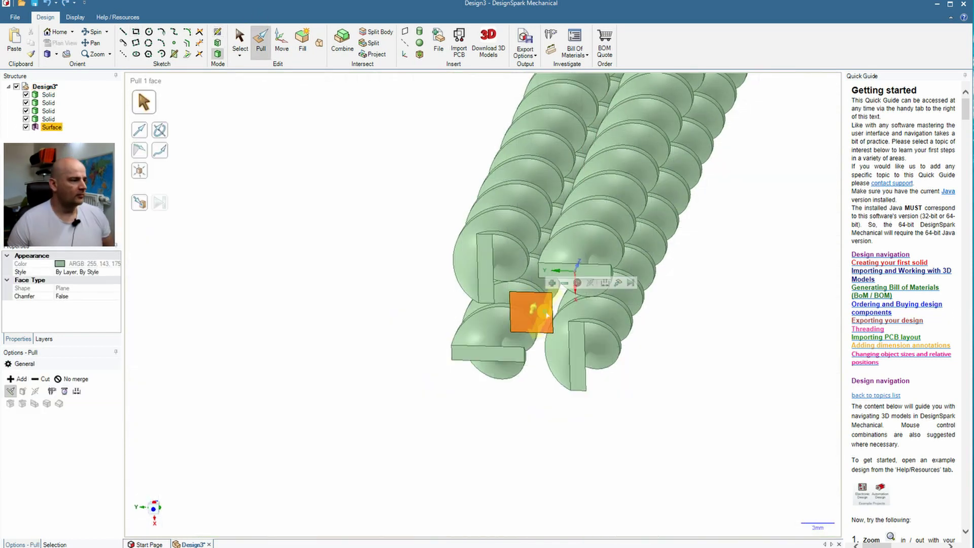
click(41, 379)
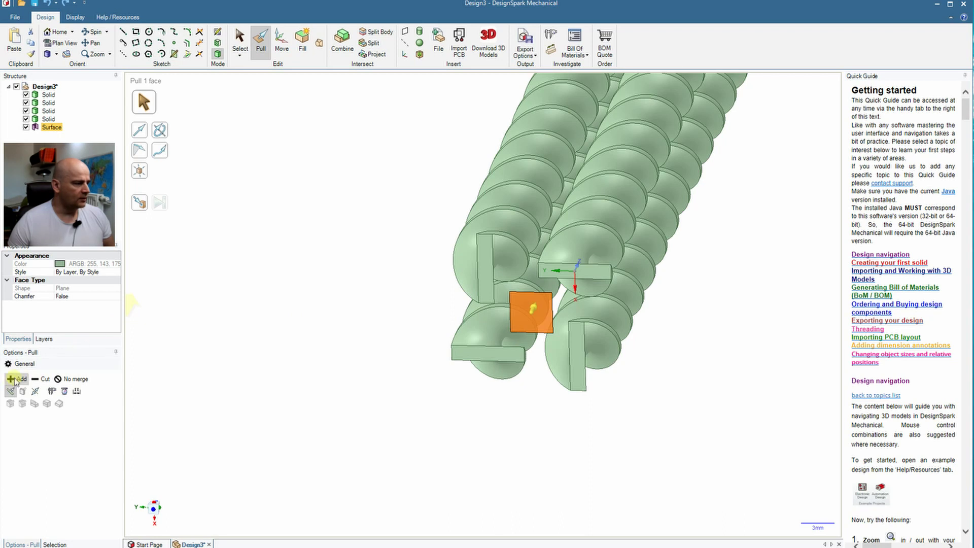
click(73, 379)
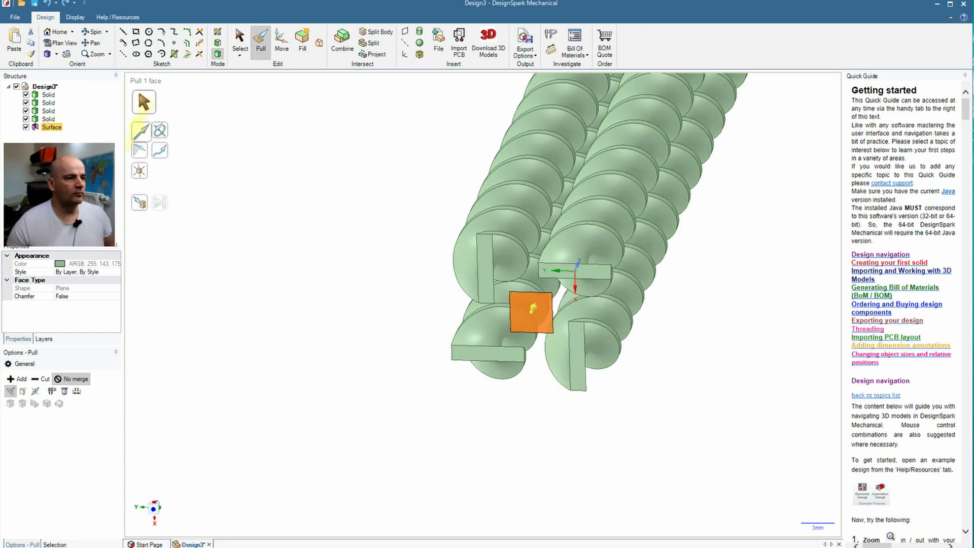
Extrude the square 130 mm along the helix axis into a separate support column.
click(140, 133)
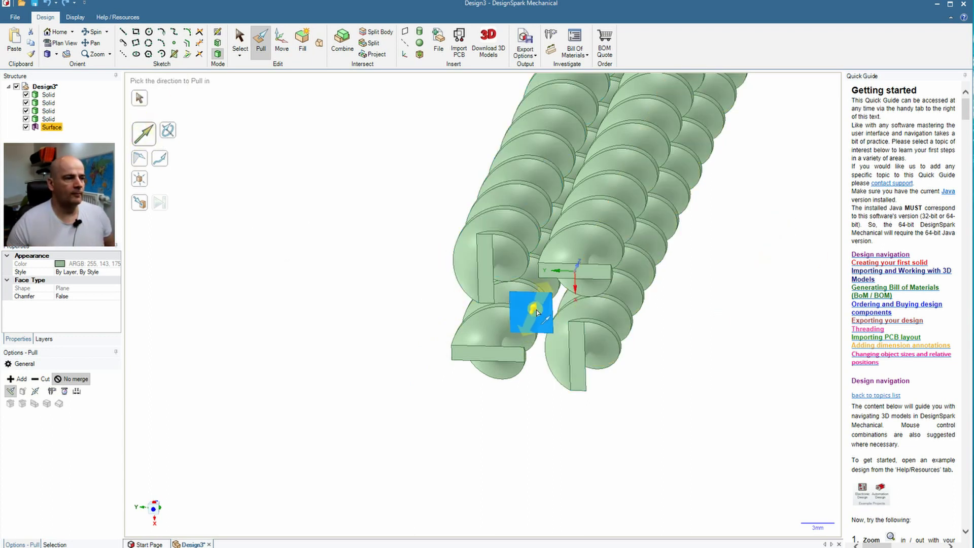
drag(536, 312, 633, 177)
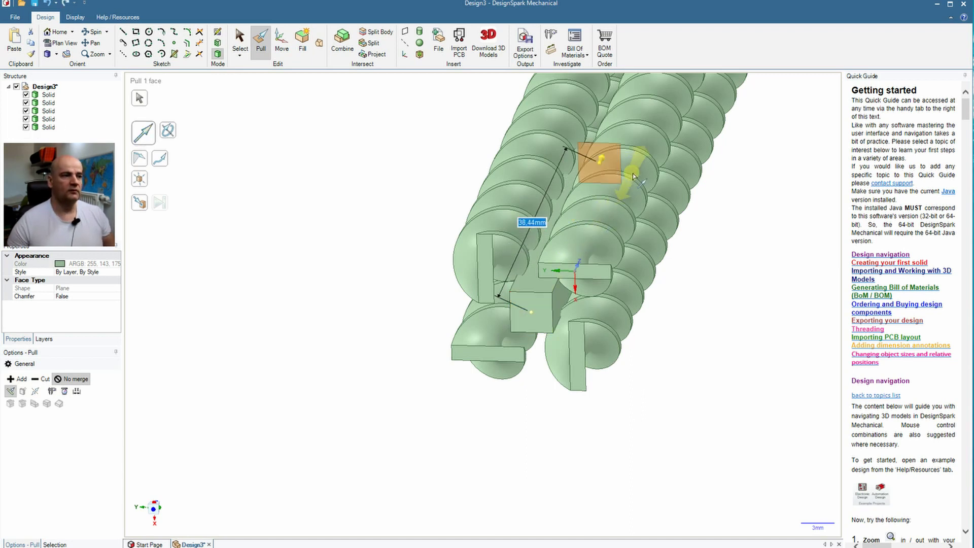
text(130)
key(Return)
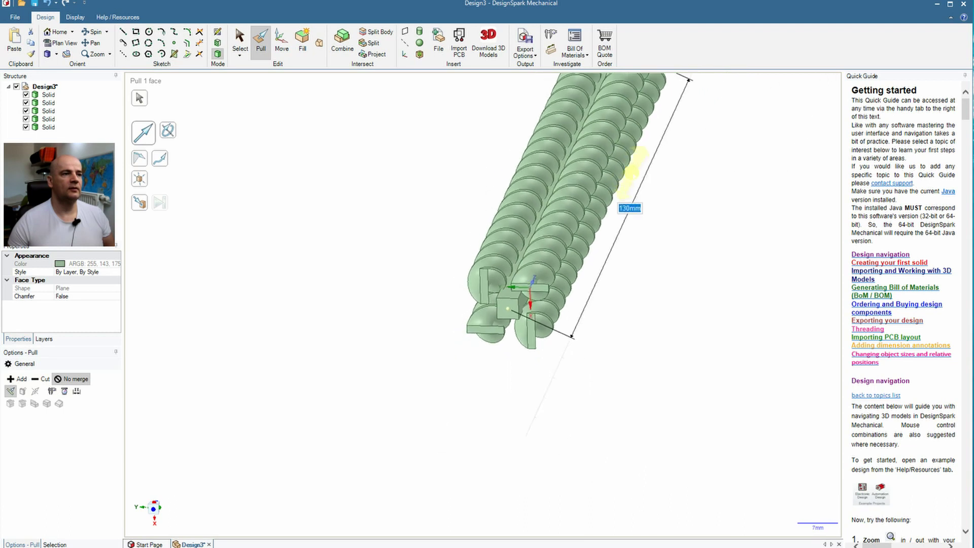
middle_drag(659, 142, 618, 303)
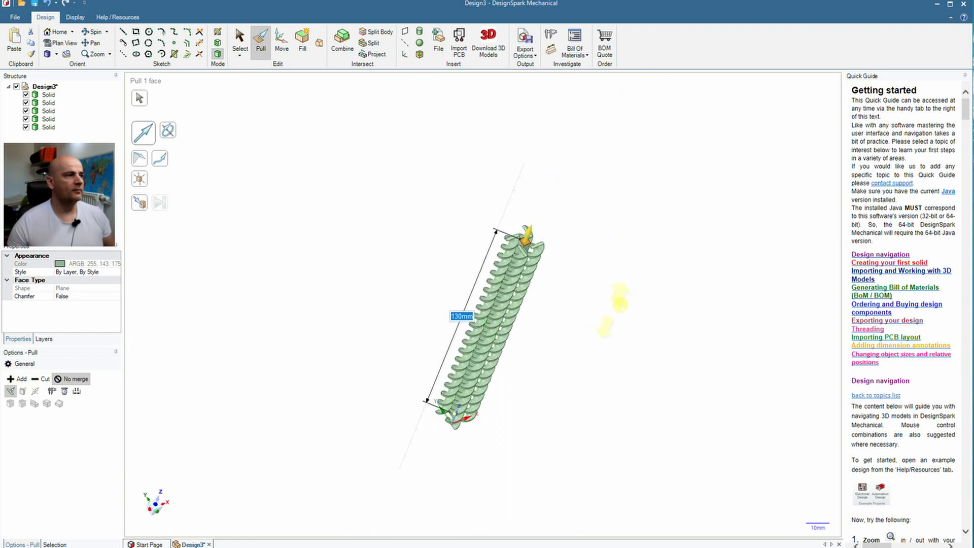
click(278, 132)
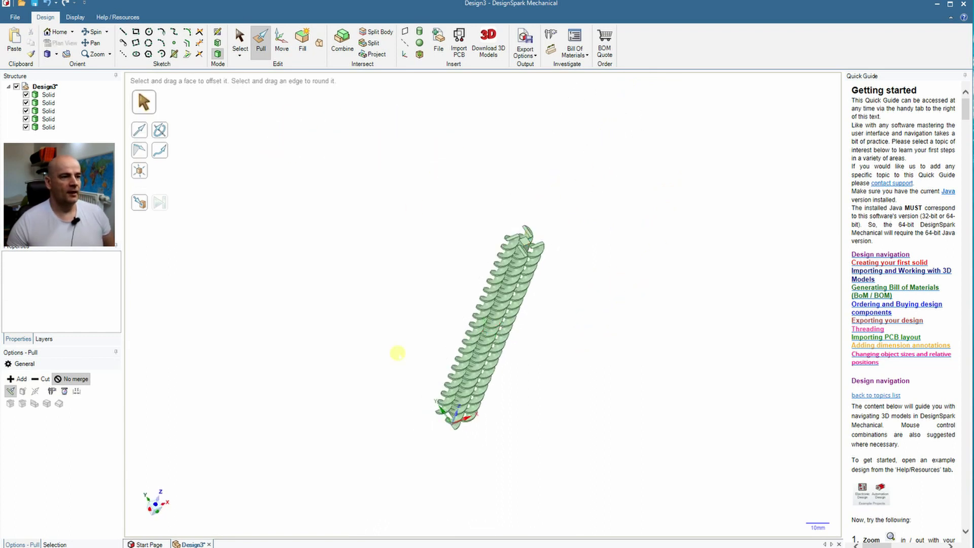
scroll(471, 371, up, 3)
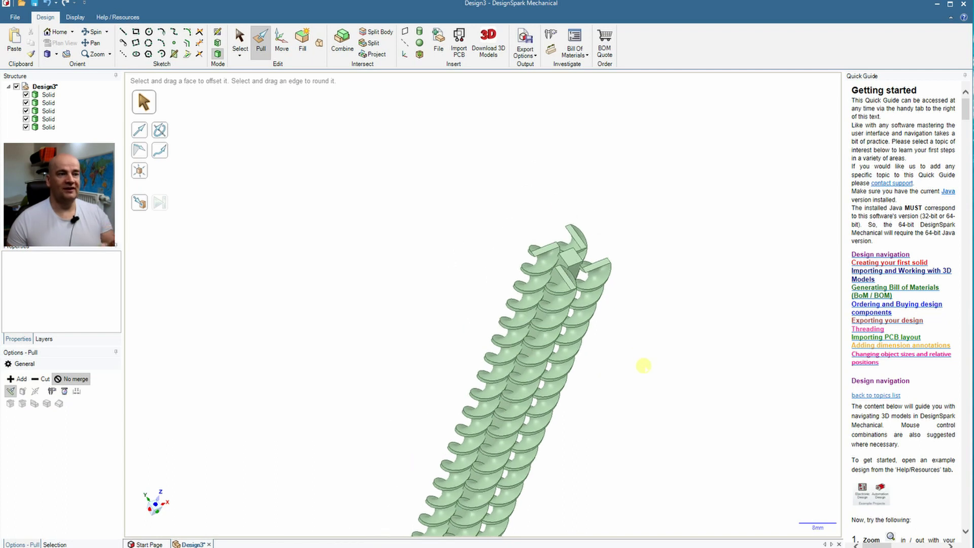
mouse_move(639, 446)
middle_down()
mouse_move(641, 380)
mouse_move(676, 248)
mouse_move(611, 411)
mouse_move(627, 340)
middle_up()
middle_drag(591, 407, 620, 361)
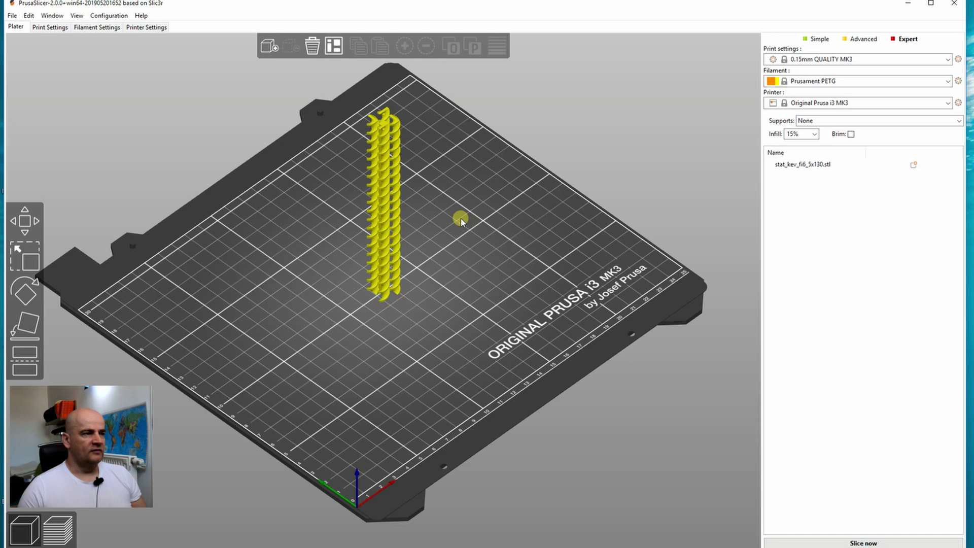
Enable the brim and raise the first layer height to 0.3 mm.
drag(454, 225, 418, 288)
scroll(366, 291, up, 8)
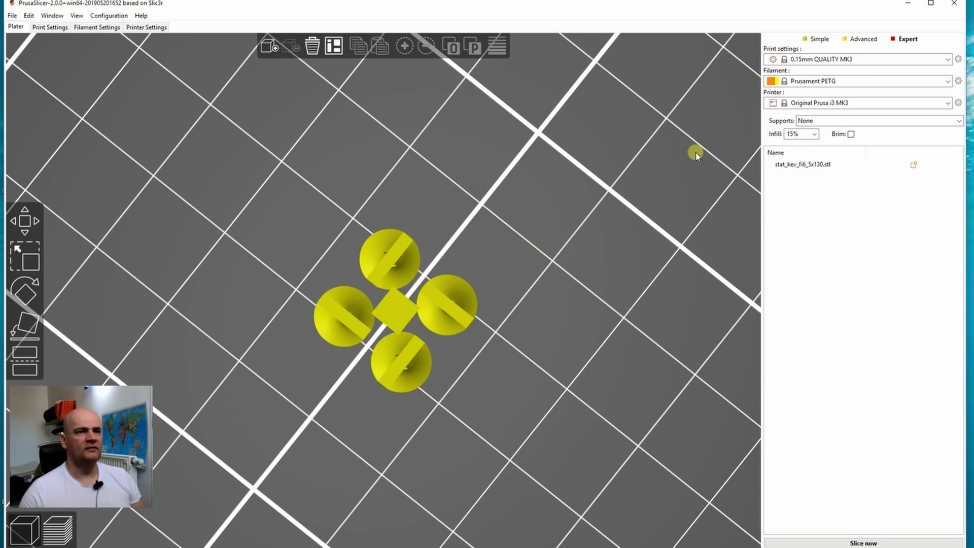
click(850, 133)
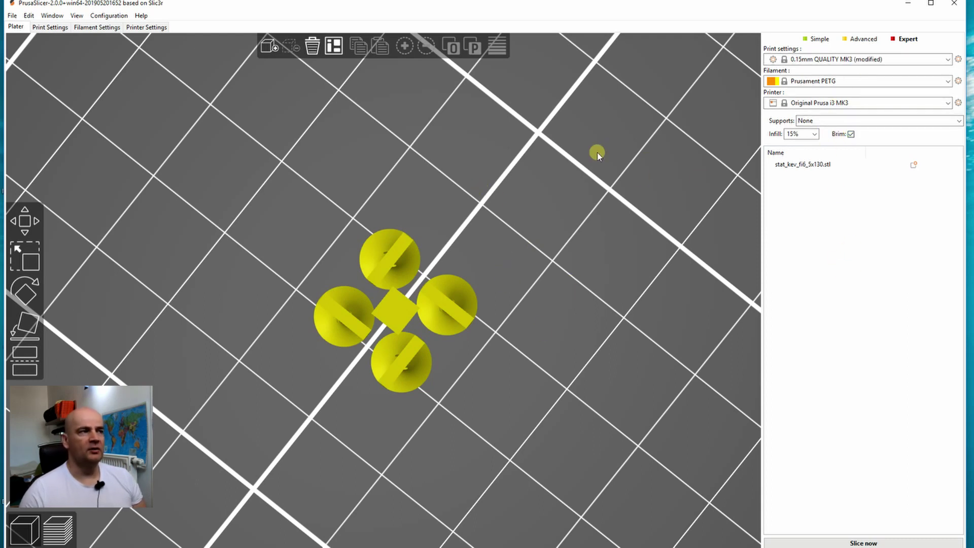
click(50, 27)
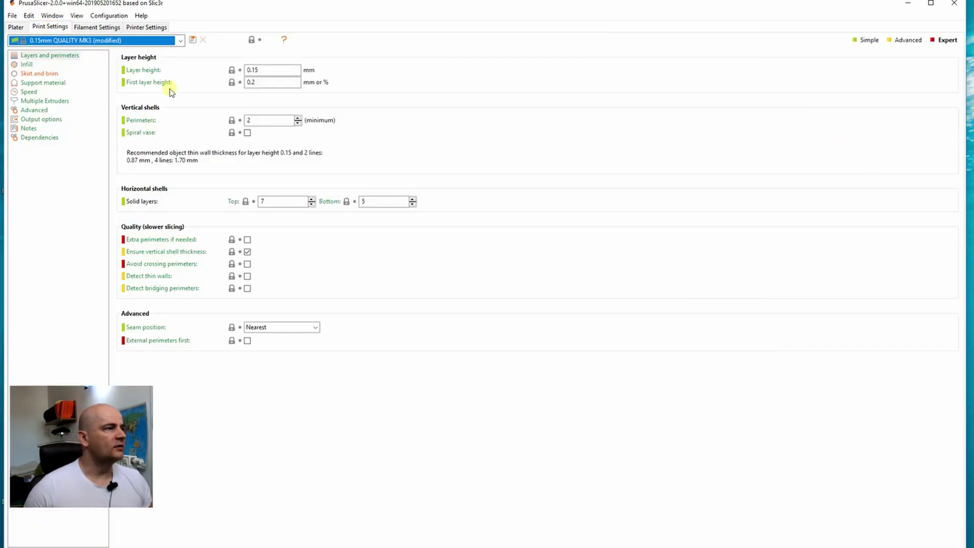
click(261, 82)
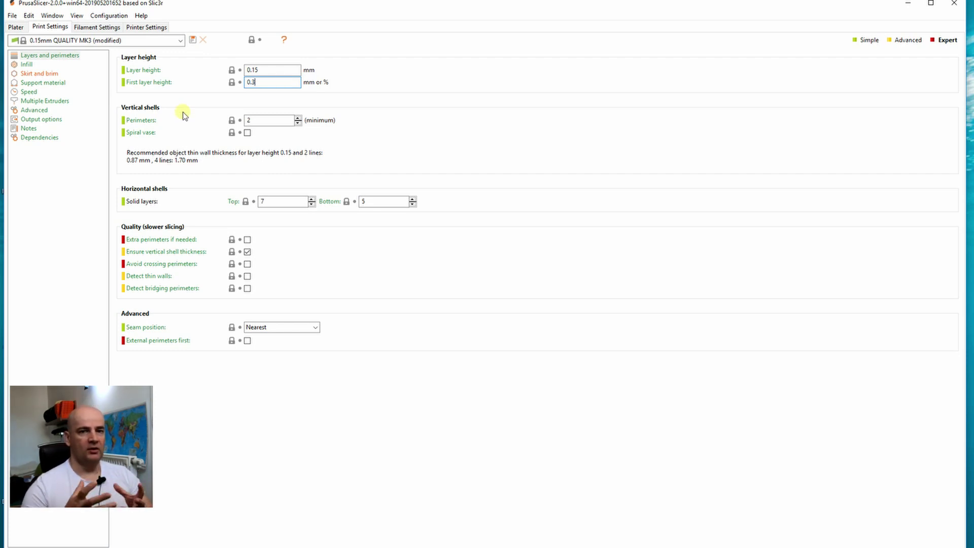
click(15, 27)
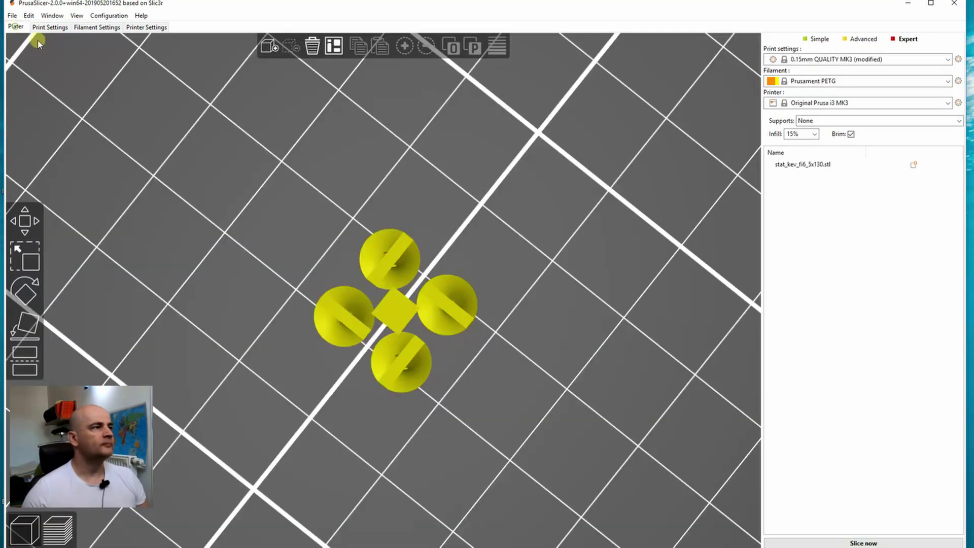
Slice the model (about 2h 41m) and step through layers to inspect the brim.
click(864, 542)
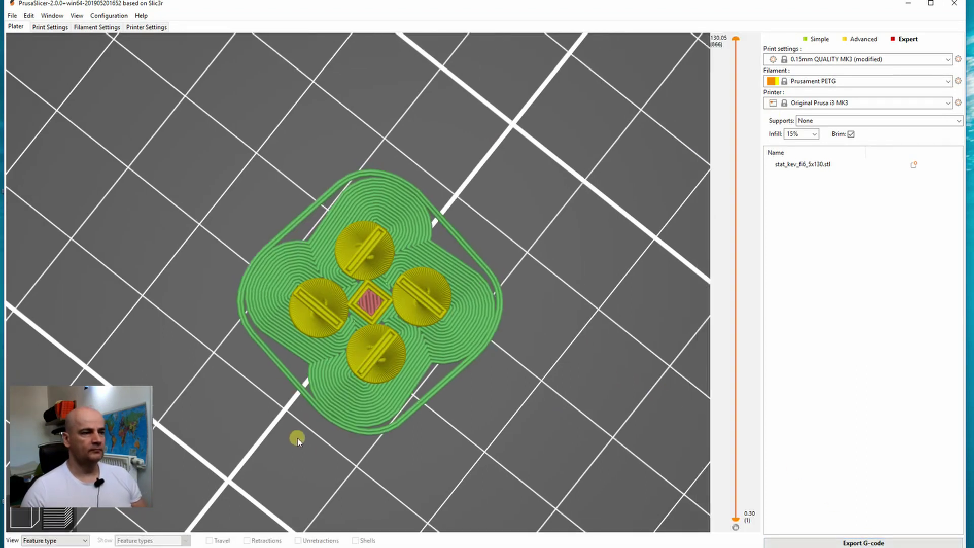
drag(297, 437, 314, 381)
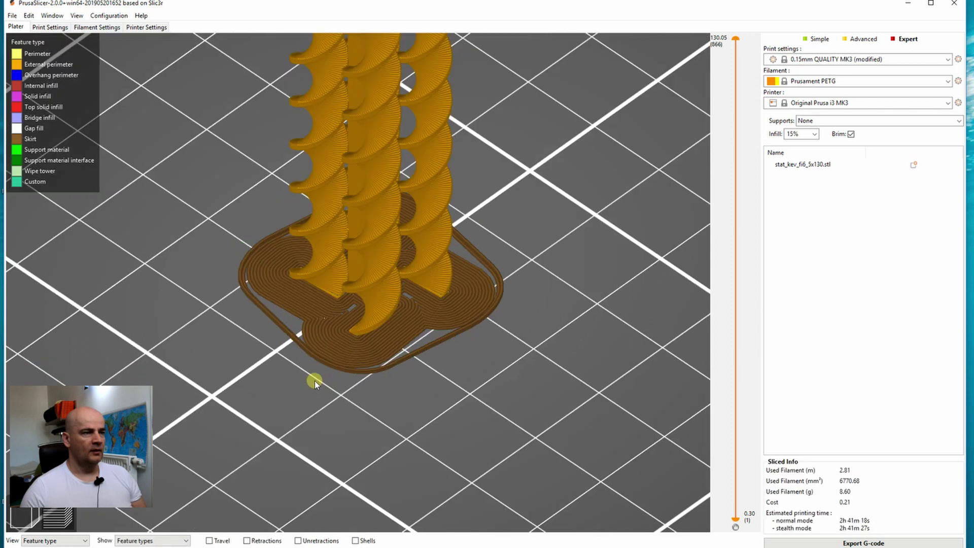
click(736, 40)
drag(737, 45, 740, 527)
scroll(740, 529, up, 14)
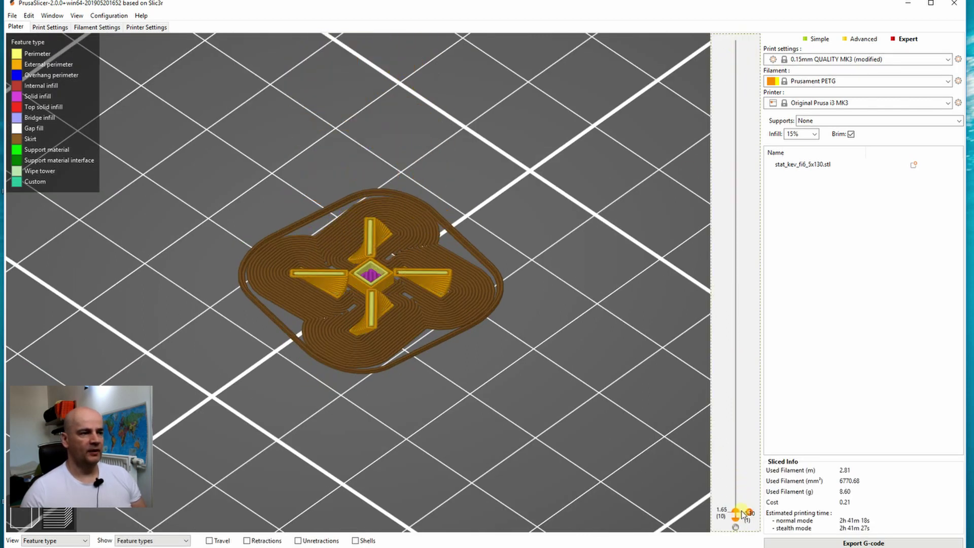
drag(484, 317, 438, 282)
scroll(376, 294, up, 5)
scroll(375, 294, up, 3)
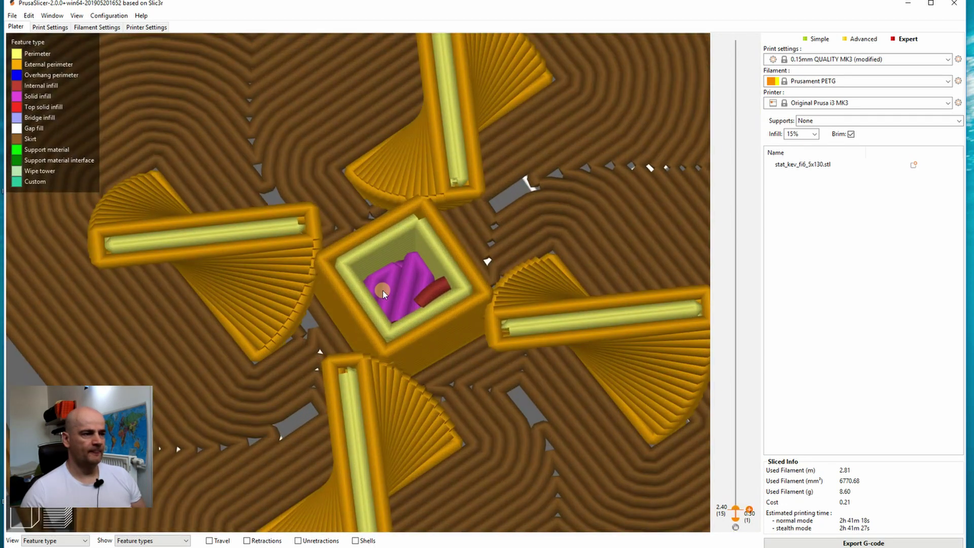
scroll(738, 513, down, 4)
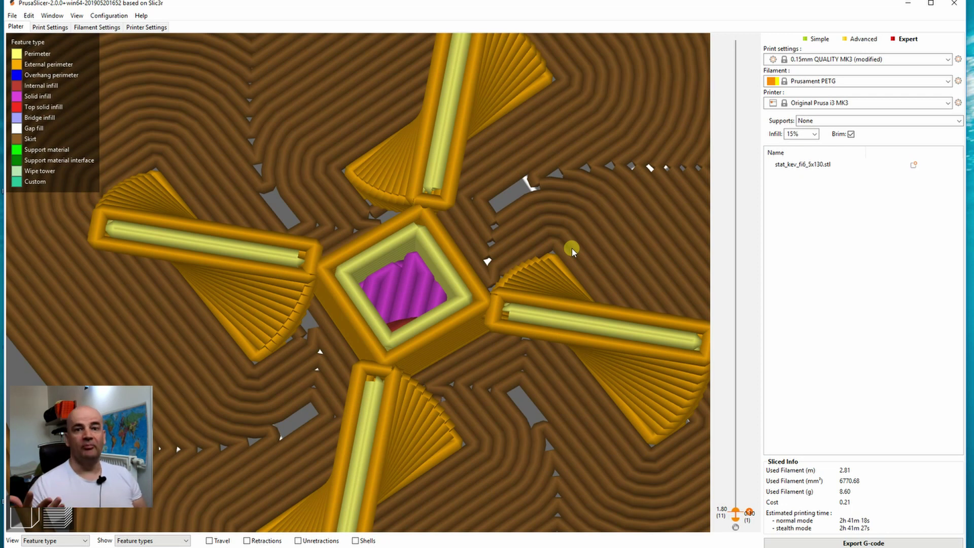
drag(736, 511, 719, 34)
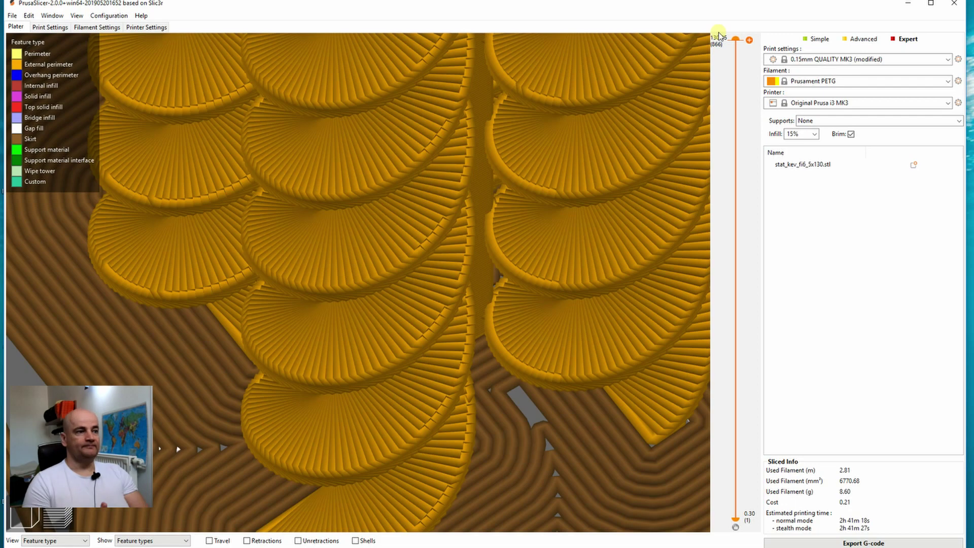